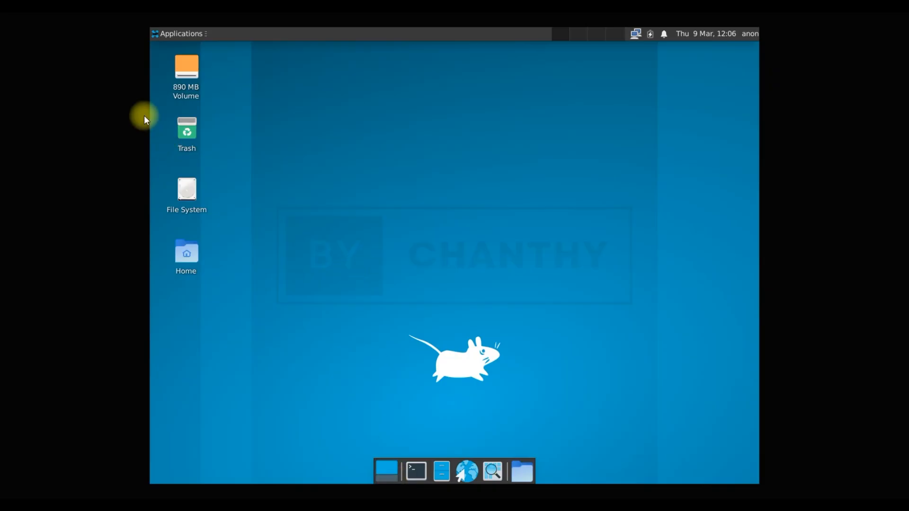
# Step: Bring up the Firefox window and dismiss the Close Firefox warning
pyautogui.click(166, 35)
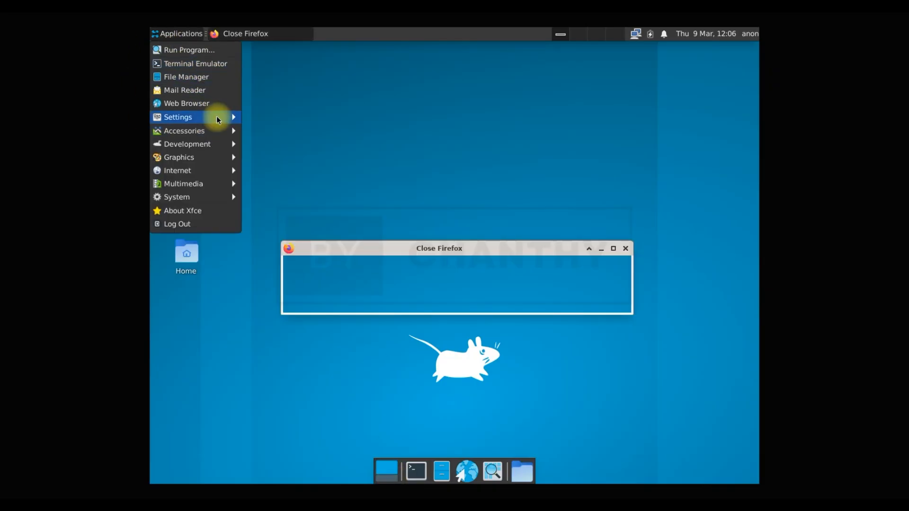
pyautogui.moveTo(218, 118)
pyautogui.click(489, 245)
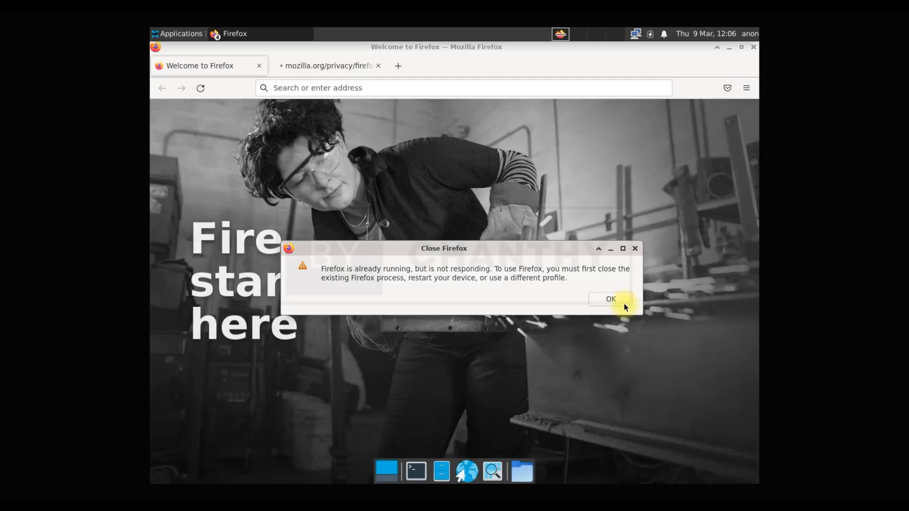
pyautogui.click(621, 303)
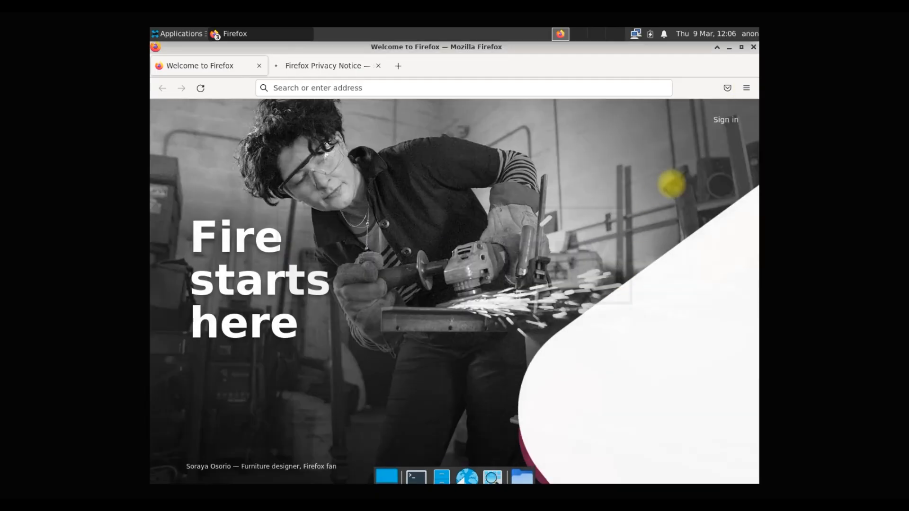
# Step: Check the browser version in the About Mozilla Firefox window, then close Firefox and its remaining warning
pyautogui.click(747, 89)
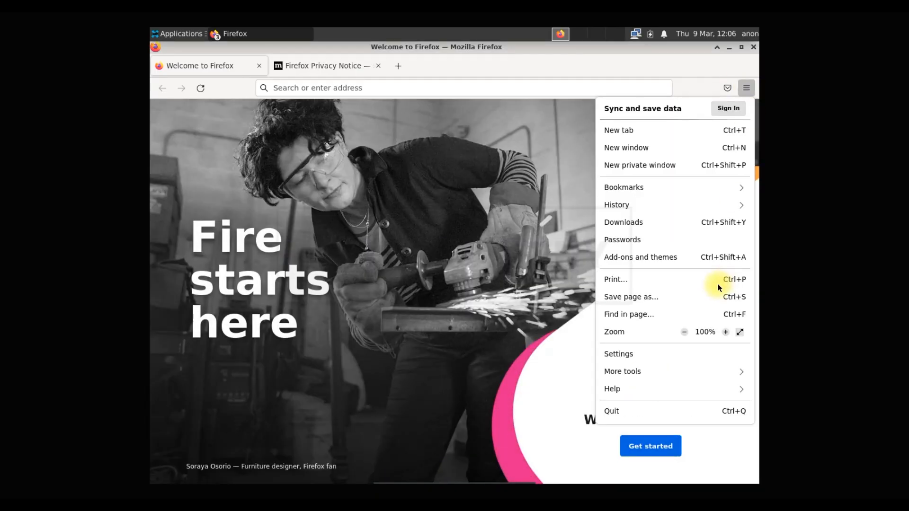
pyautogui.click(683, 385)
pyautogui.click(635, 240)
pyautogui.moveTo(439, 223); pyautogui.dragTo(481, 224)
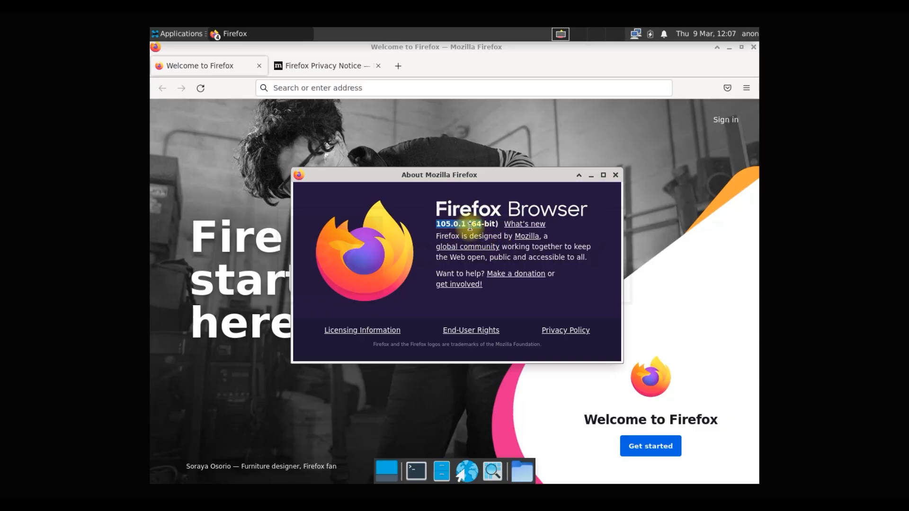
pyautogui.click(616, 175)
pyautogui.click(753, 47)
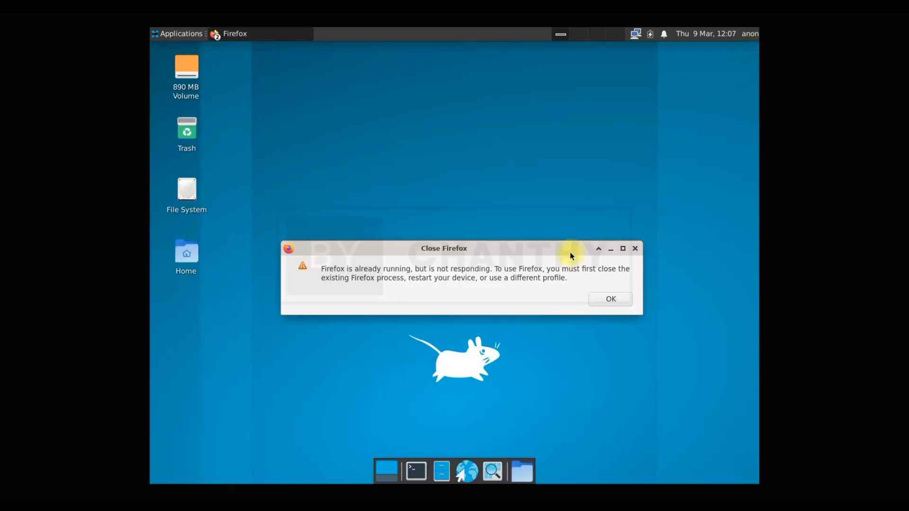
pyautogui.click(611, 300)
# Step: Look through the Settings and Accessories applications and launch Icon Browser from the Development category
pyautogui.click(164, 35)
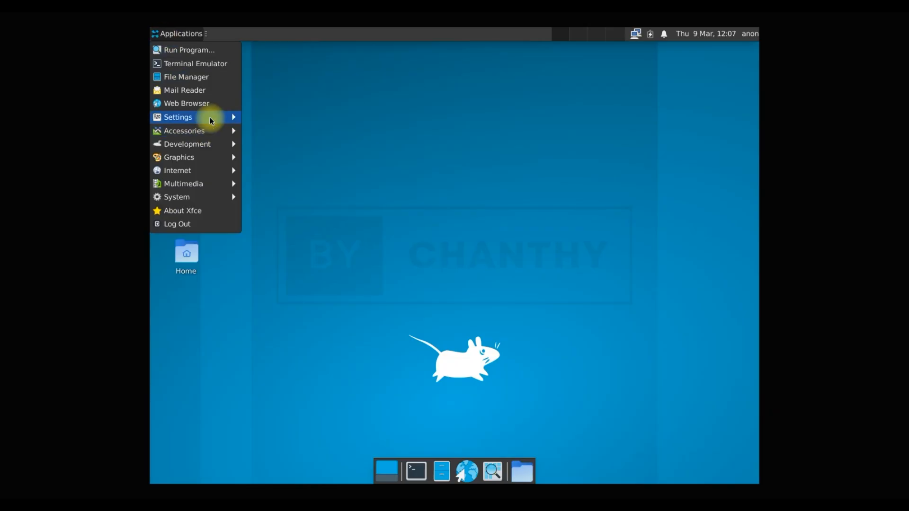
pyautogui.moveTo(211, 118)
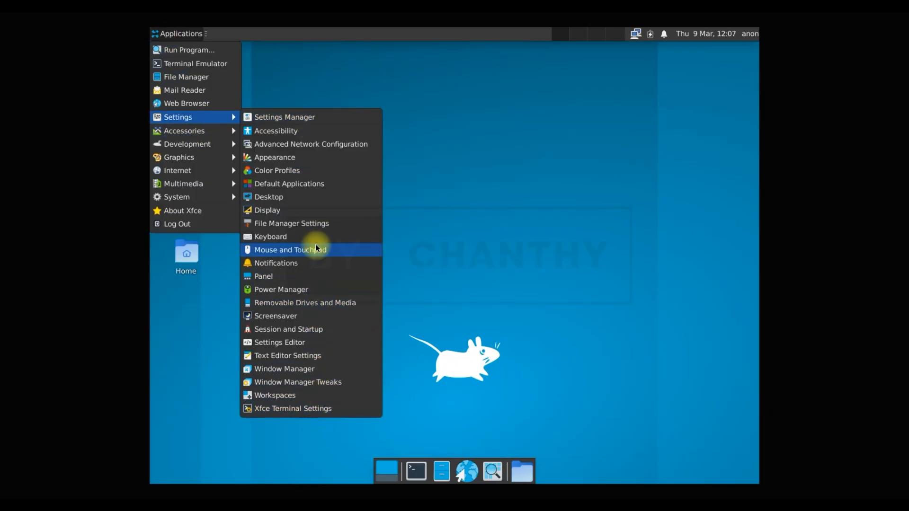
pyautogui.moveTo(193, 135)
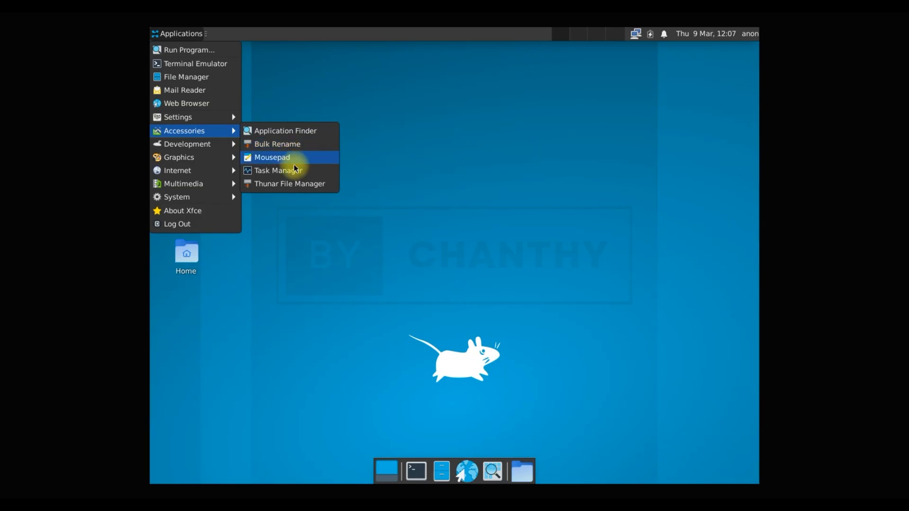
pyautogui.moveTo(211, 149)
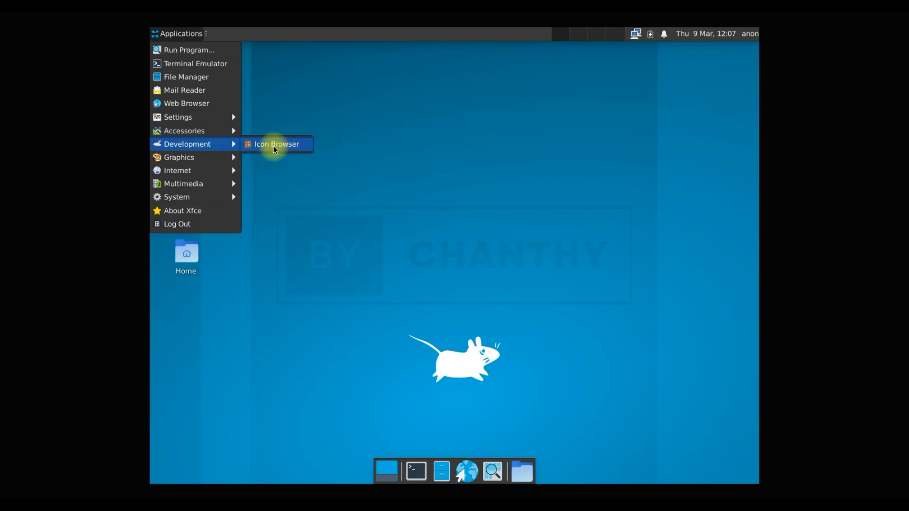
pyautogui.click(295, 148)
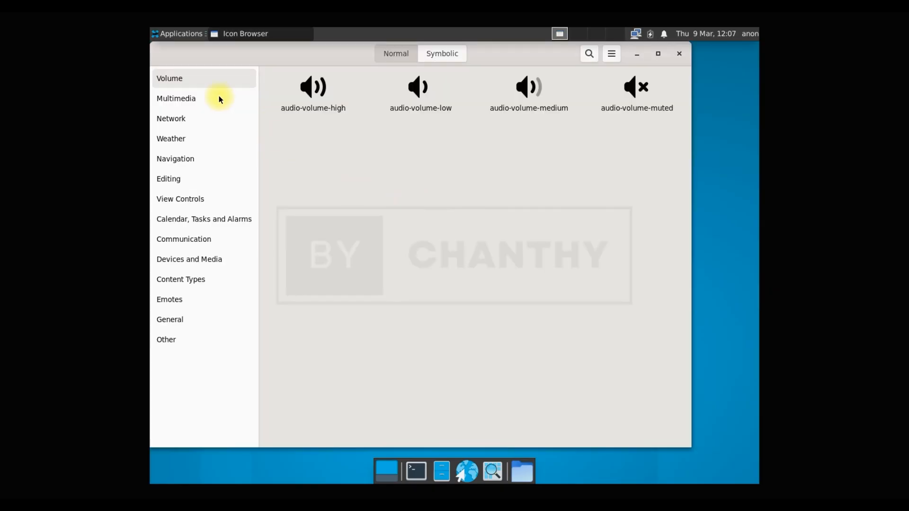
# Step: Examine the icon categories from Multimedia to Other, view the whole Other list, and close Icon Browser
pyautogui.click(209, 99)
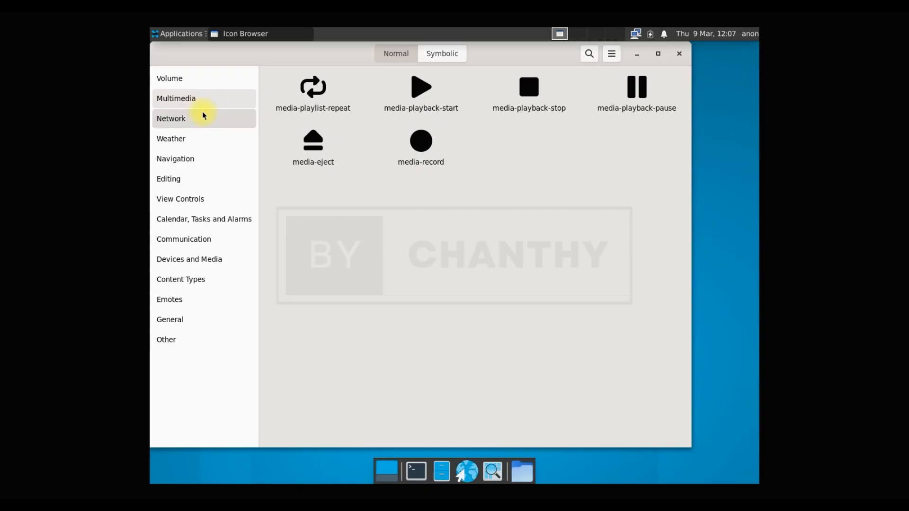
pyautogui.click(203, 112)
pyautogui.click(192, 137)
pyautogui.click(197, 156)
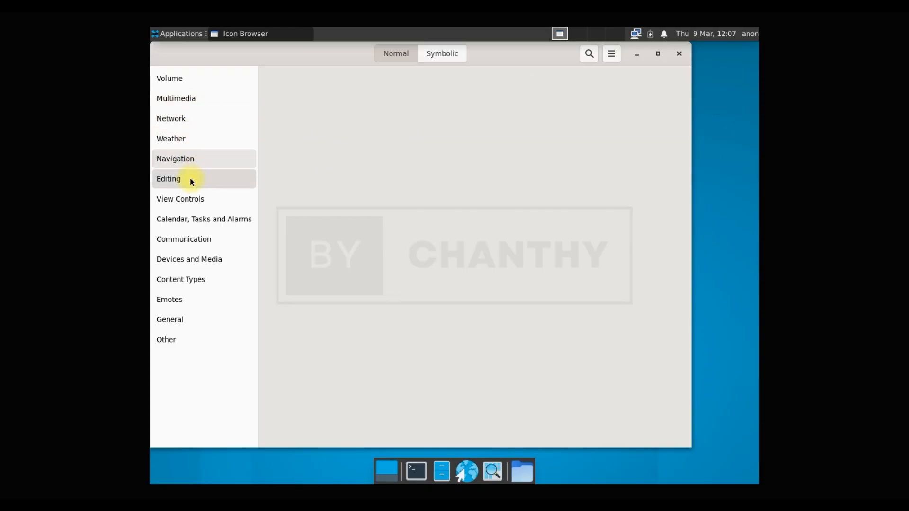
pyautogui.click(190, 178)
pyautogui.click(206, 203)
pyautogui.click(216, 221)
pyautogui.click(212, 240)
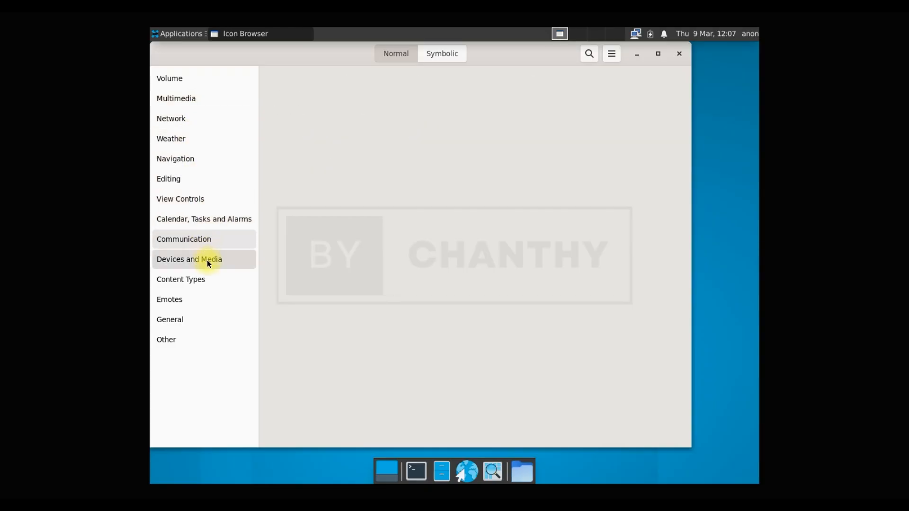
pyautogui.click(204, 259)
pyautogui.click(198, 283)
pyautogui.click(190, 301)
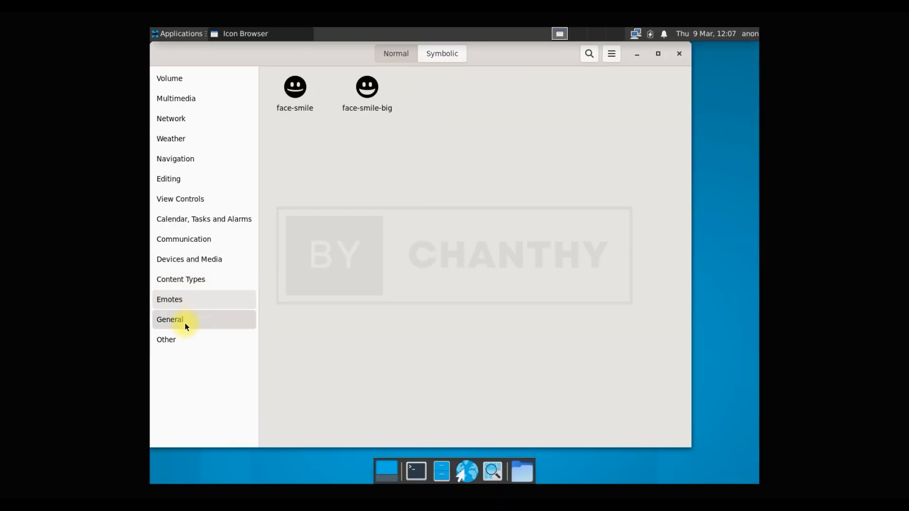
pyautogui.click(185, 322)
pyautogui.click(181, 341)
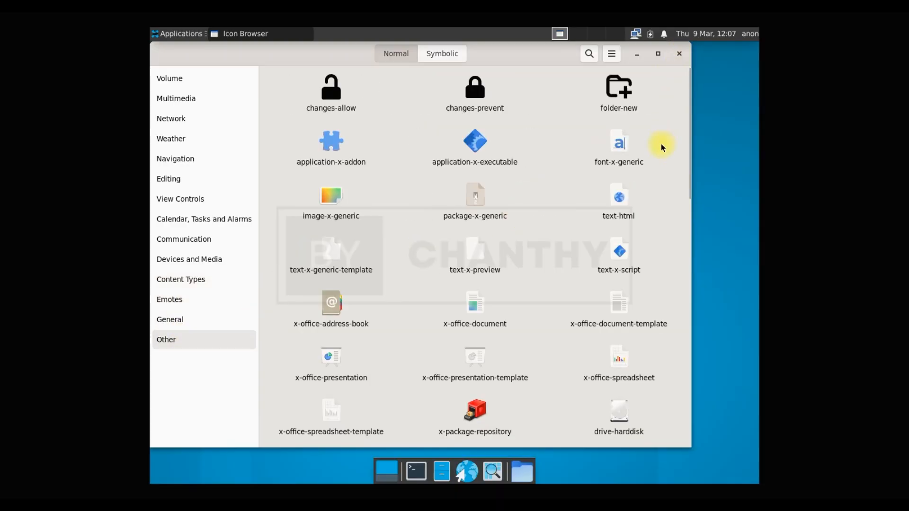
pyautogui.moveTo(690, 172); pyautogui.dragTo(696, 427)
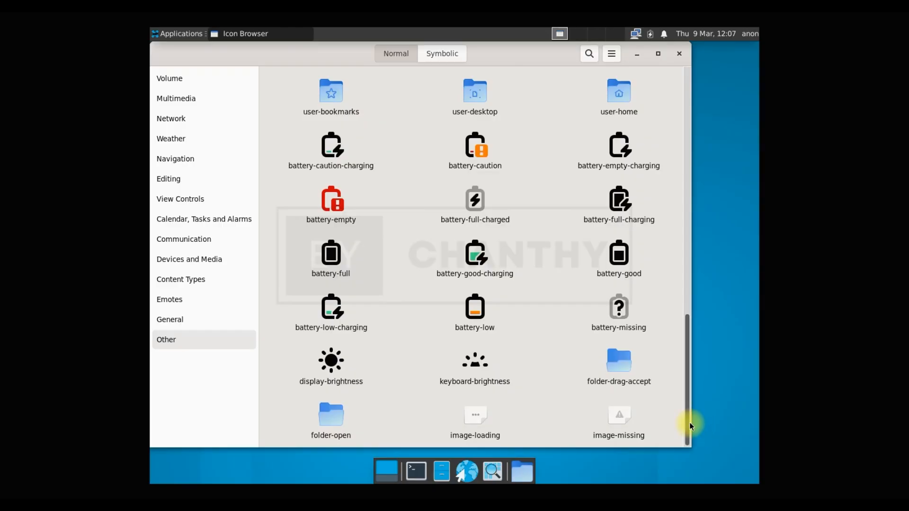
pyautogui.click(678, 53)
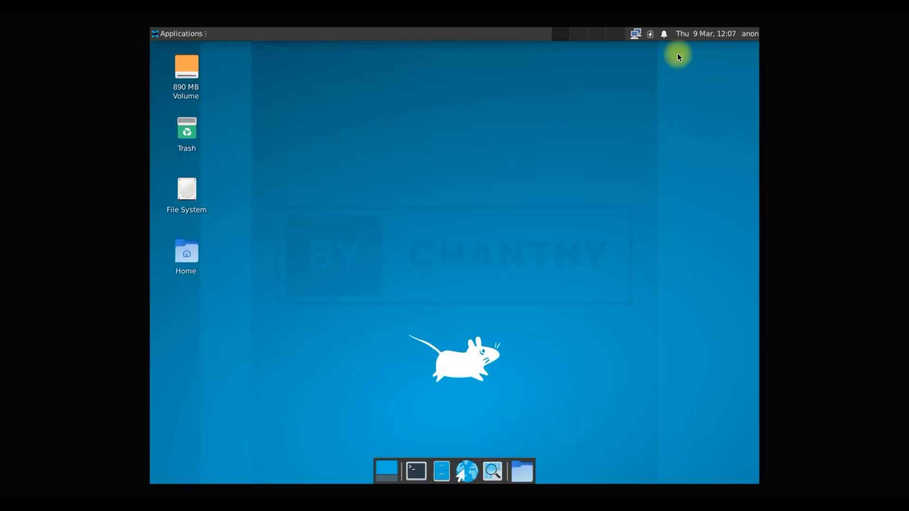
# Step: Launch Ristretto Image Viewer, view its About information, and close it
pyautogui.click(156, 32)
pyautogui.moveTo(227, 158)
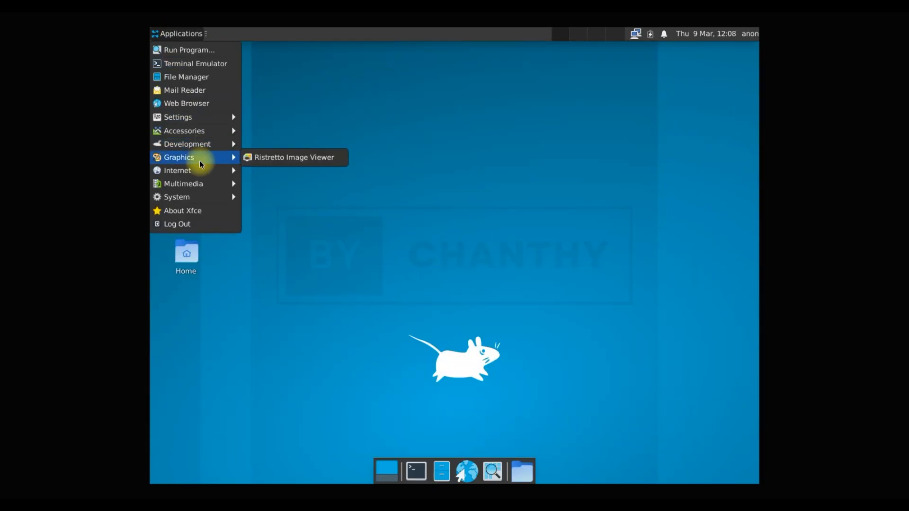
pyautogui.click(277, 158)
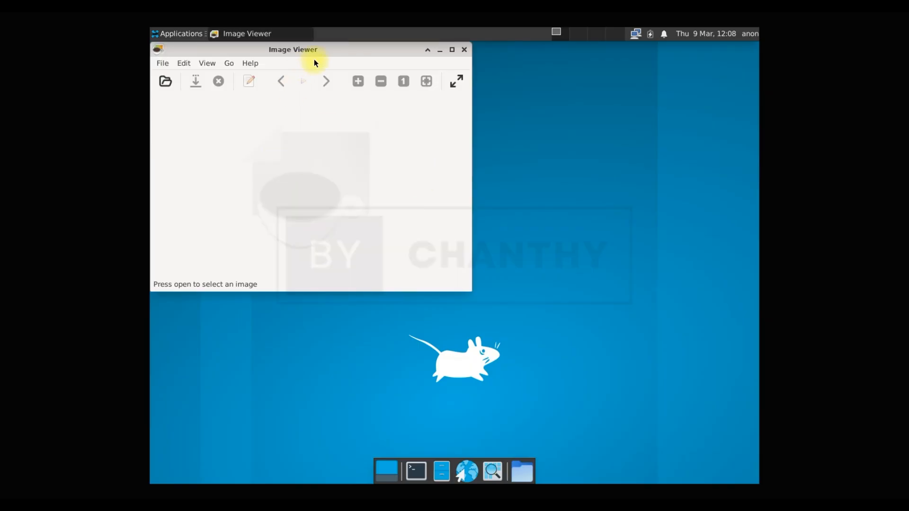
pyautogui.moveTo(314, 56); pyautogui.dragTo(450, 116)
pyautogui.click(414, 121)
pyautogui.click(424, 148)
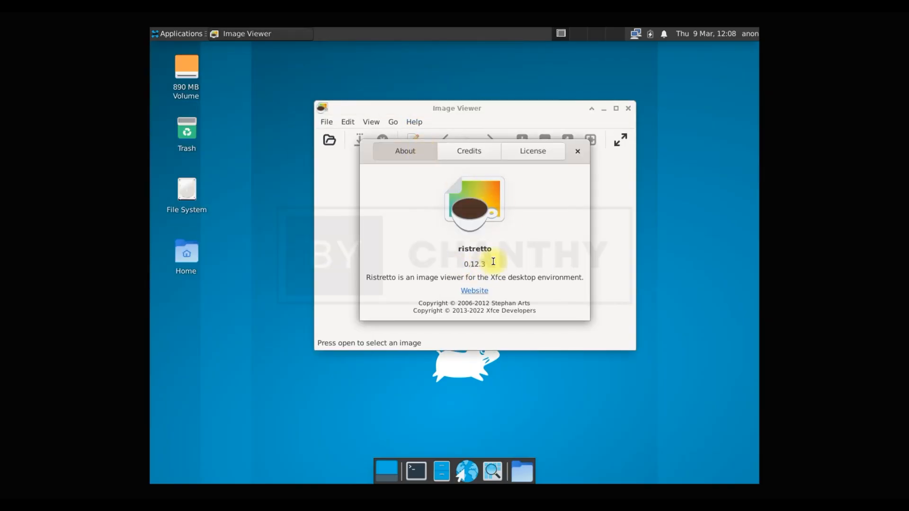
pyautogui.click(579, 150)
pyautogui.click(628, 108)
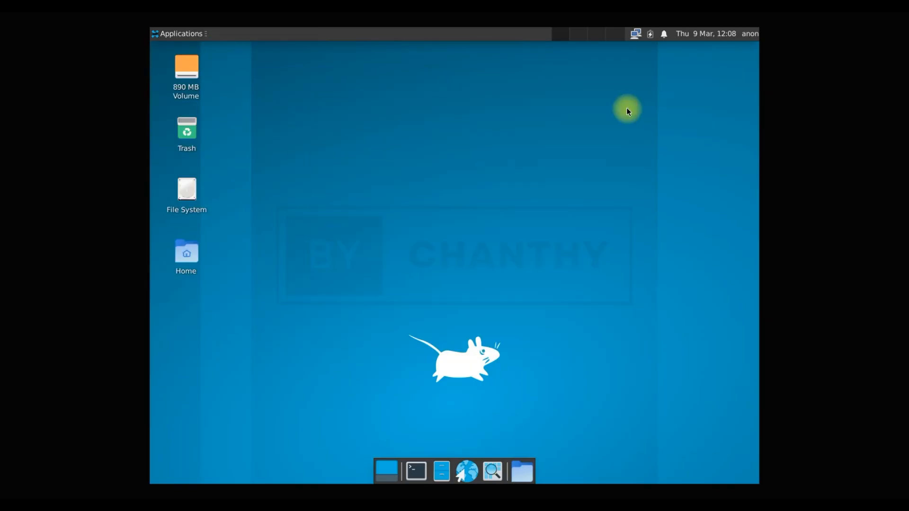
# Step: Launch Parole Media Player and look through the home folders in its Open Media Files dialog
pyautogui.click(162, 36)
pyautogui.moveTo(209, 158)
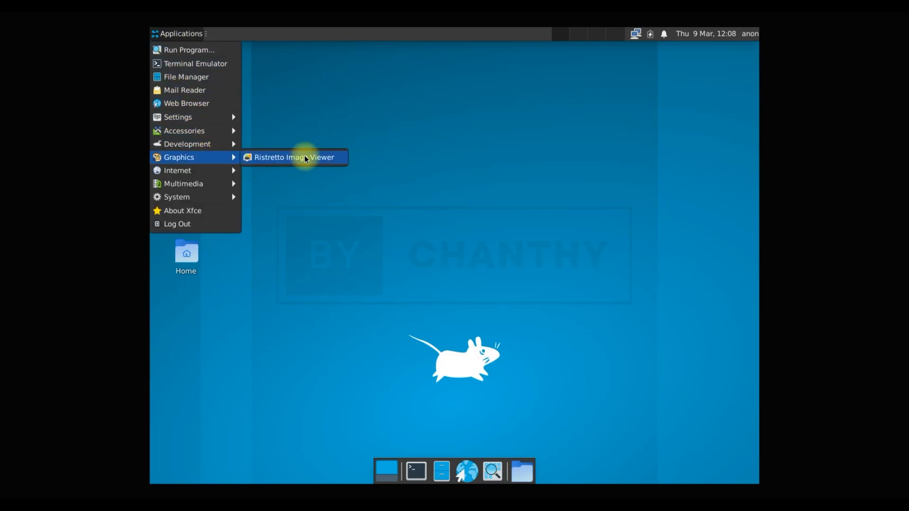
pyautogui.click(295, 188)
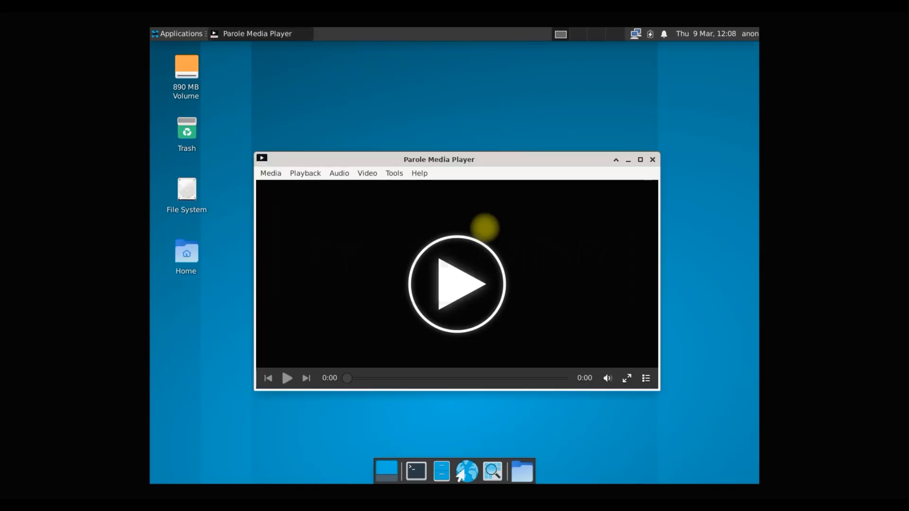
pyautogui.click(433, 283)
pyautogui.press('Down')
pyautogui.press('Down')
pyautogui.press('Down')
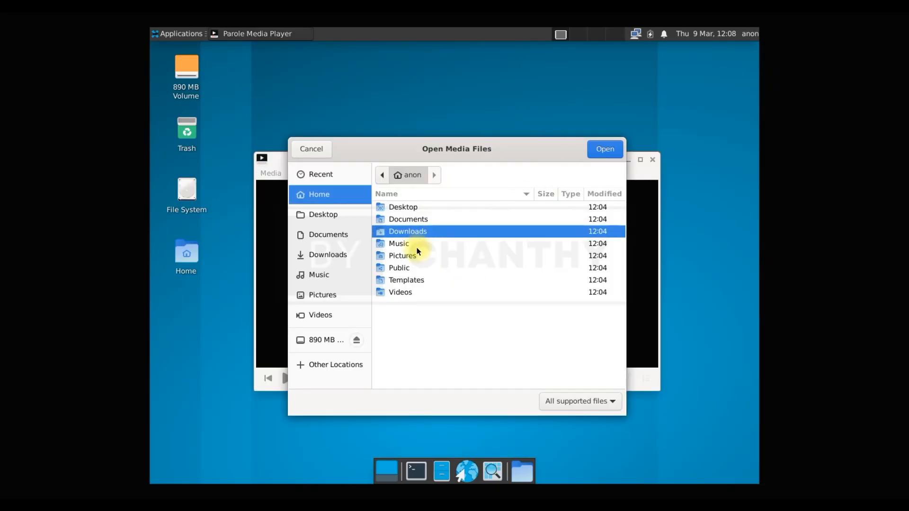
pyautogui.click(605, 148)
# Step: View Parole Media Player's menus and its About, Credits and License information, then close the player
pyautogui.click(294, 175)
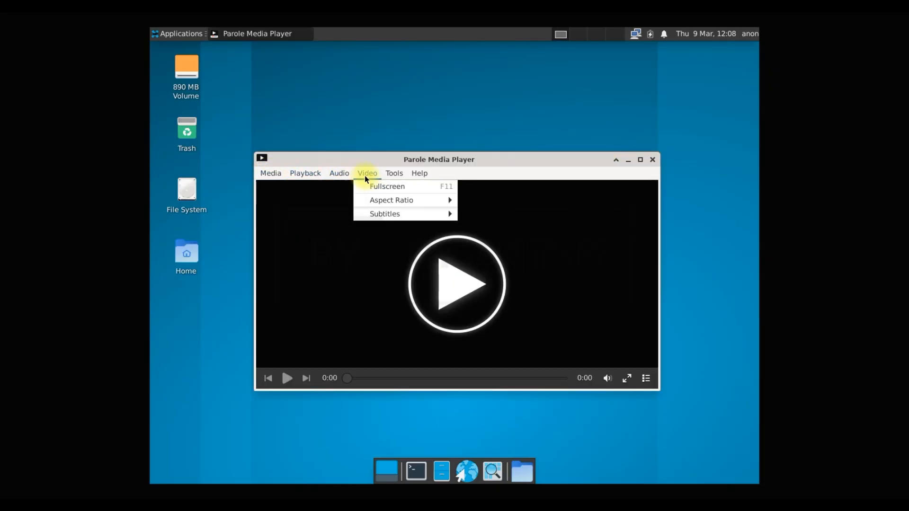
pyautogui.click(443, 227)
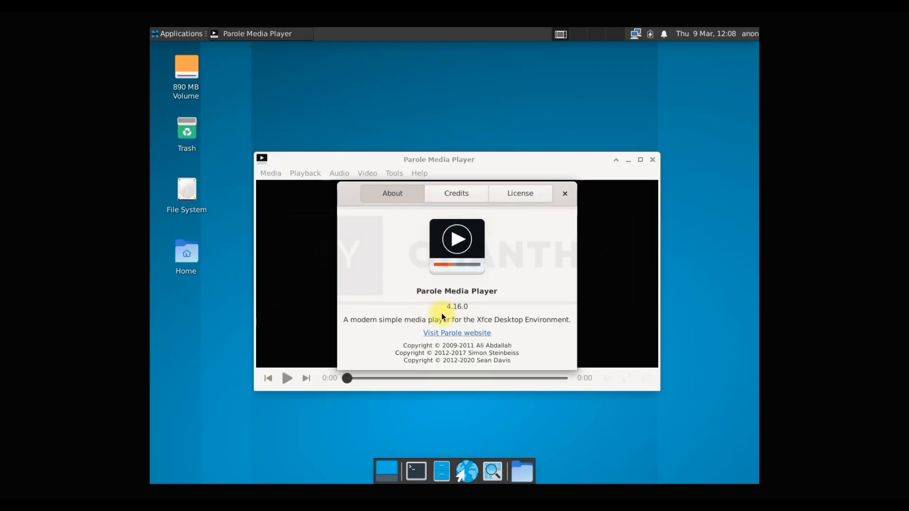
pyautogui.click(487, 193)
pyautogui.click(518, 195)
pyautogui.click(564, 193)
pyautogui.click(652, 160)
# Step: Examine the System, About, Credits and Copyright information for the Xfce desktop environment
pyautogui.click(167, 33)
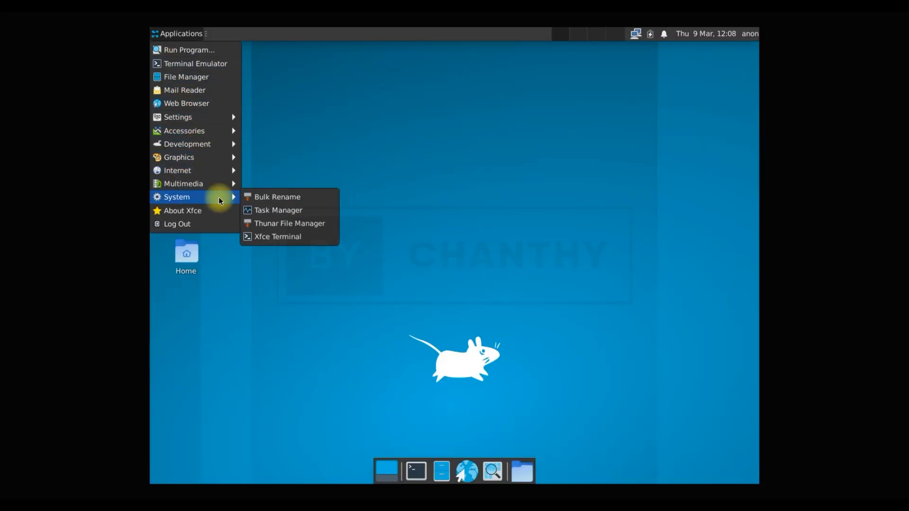
pyautogui.click(218, 211)
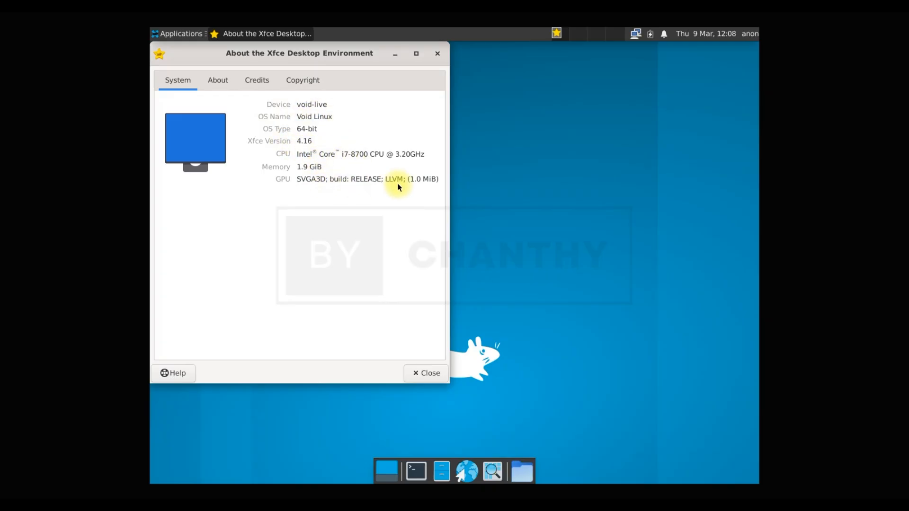
pyautogui.click(206, 86)
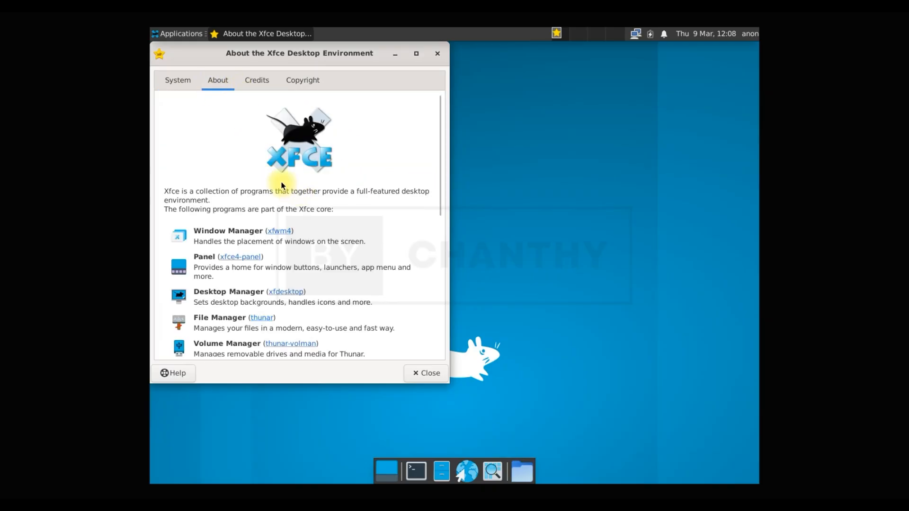
pyautogui.click(258, 81)
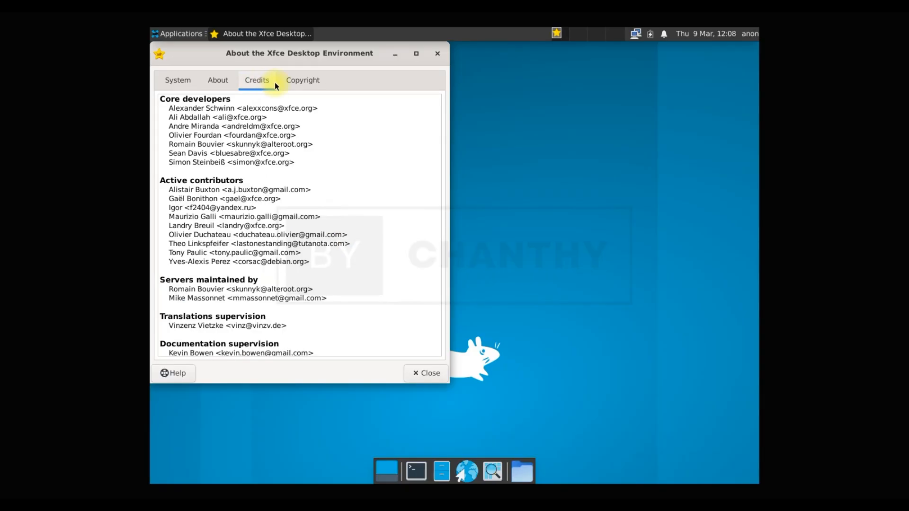
pyautogui.click(308, 86)
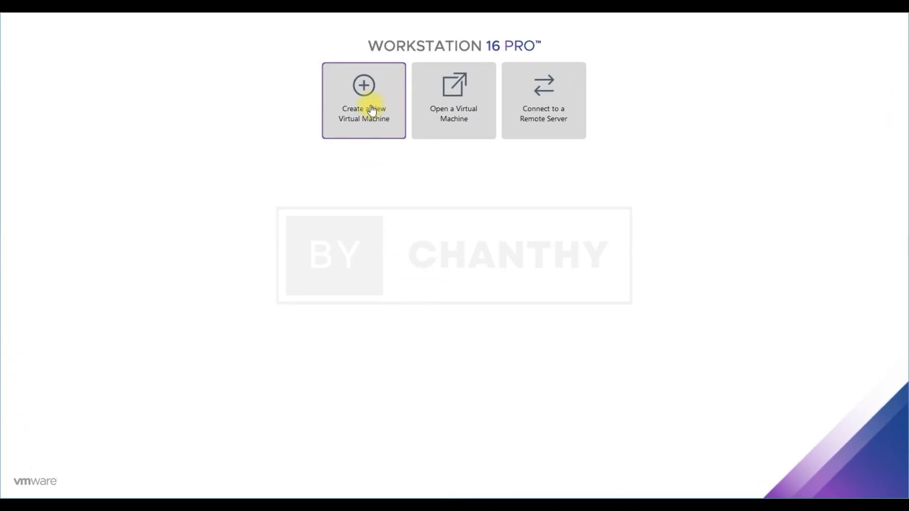
# Step: Start a new typical virtual machine that installs from the Void-20221001-xfce disc image in the OPERATING SYSTEM folder
pyautogui.click(373, 111)
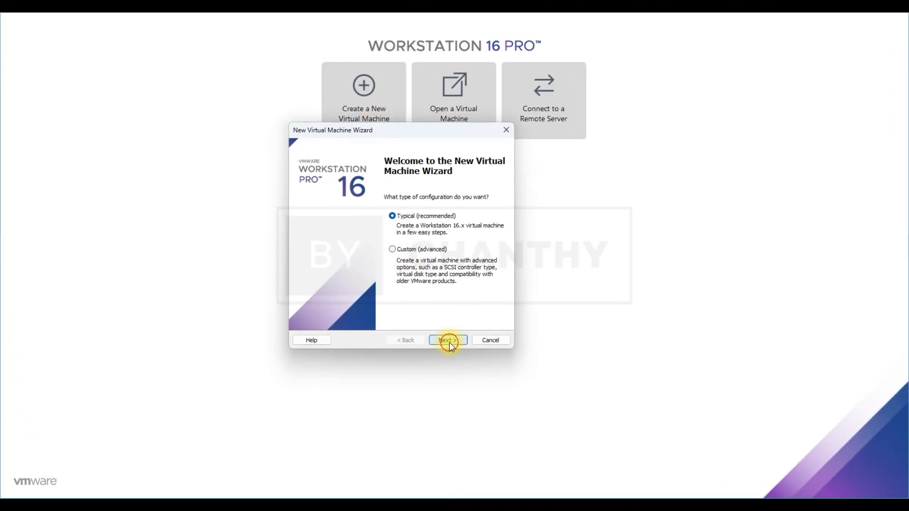
pyautogui.click(449, 340)
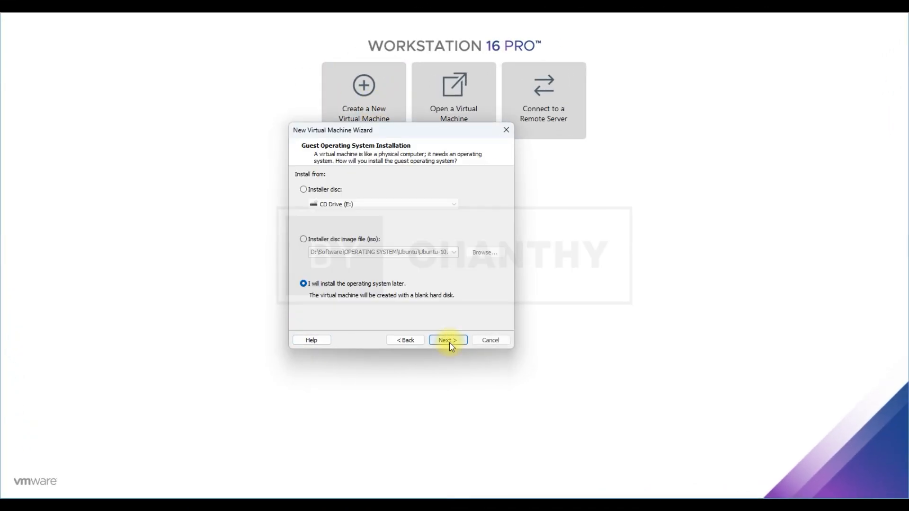
pyautogui.click(375, 244)
pyautogui.click(484, 253)
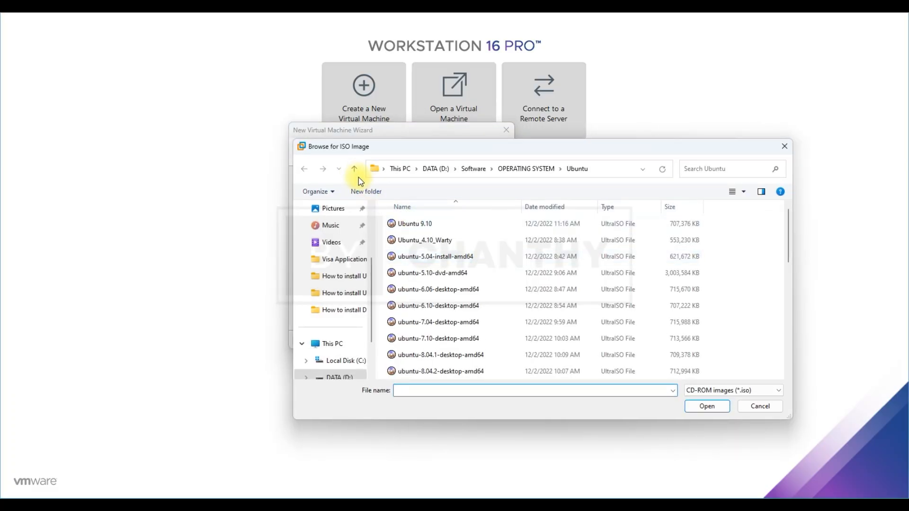
pyautogui.click(354, 169)
pyautogui.moveTo(788, 240); pyautogui.dragTo(803, 348)
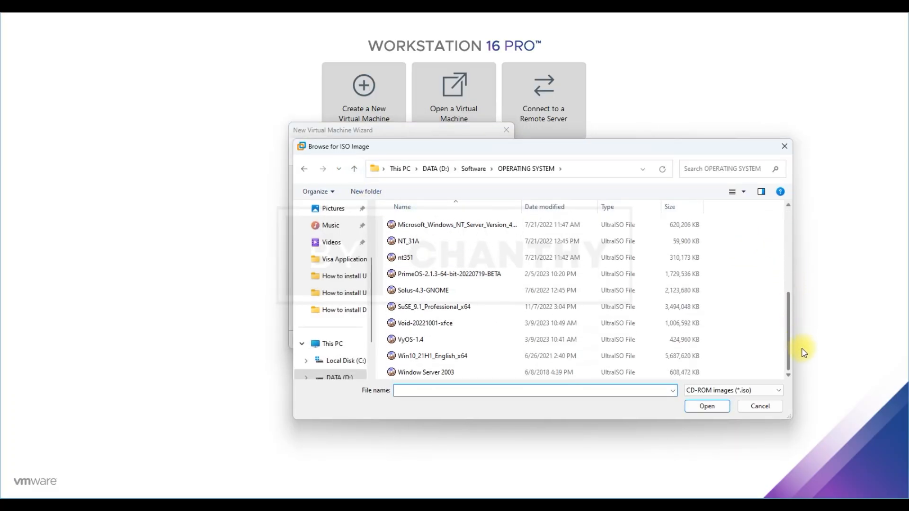
pyautogui.click(417, 323)
pyautogui.click(710, 406)
pyautogui.click(458, 345)
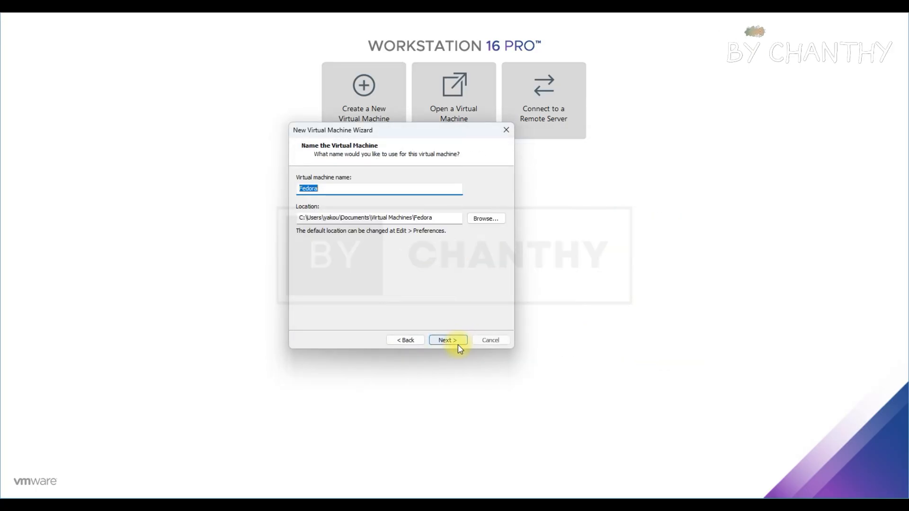
# Step: Name the virtual machine Void-20221001-xfce and give it an 80 GB disk split into multiple files
pyautogui.write('Void-20221001-xfce')
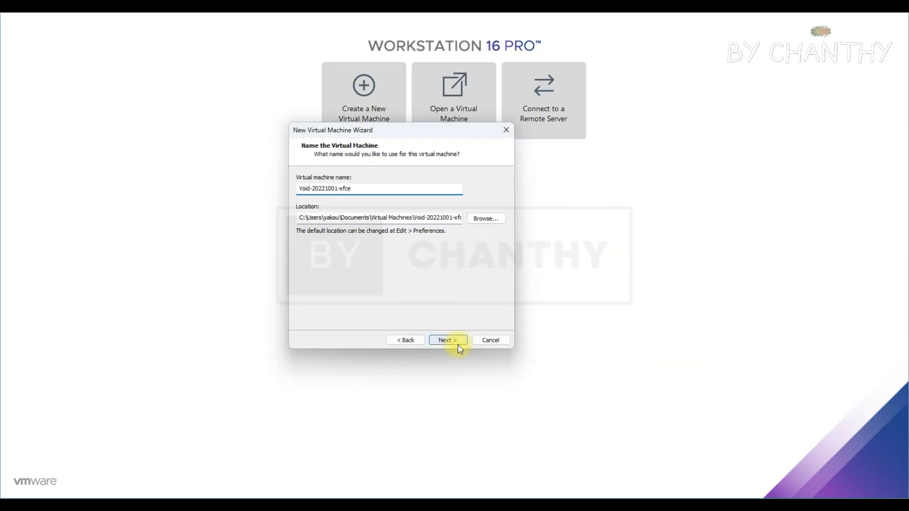
pyautogui.click(462, 343)
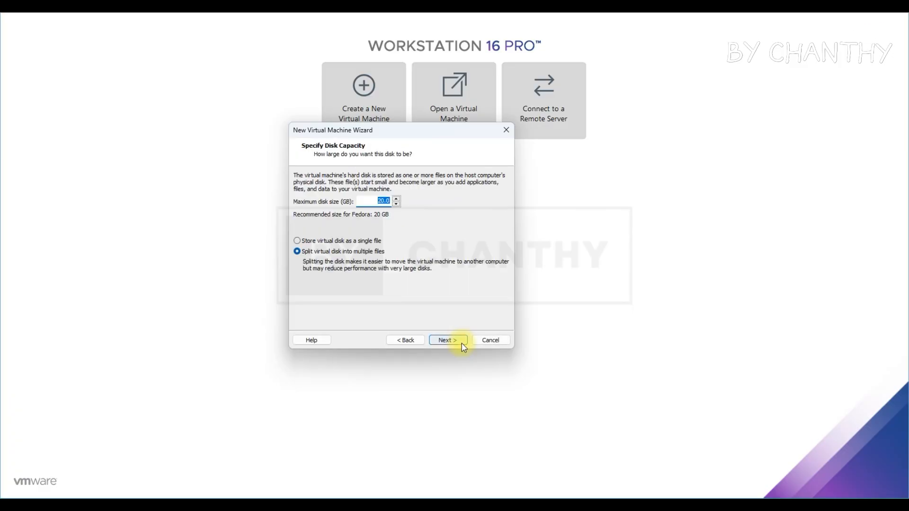
pyautogui.write('80')
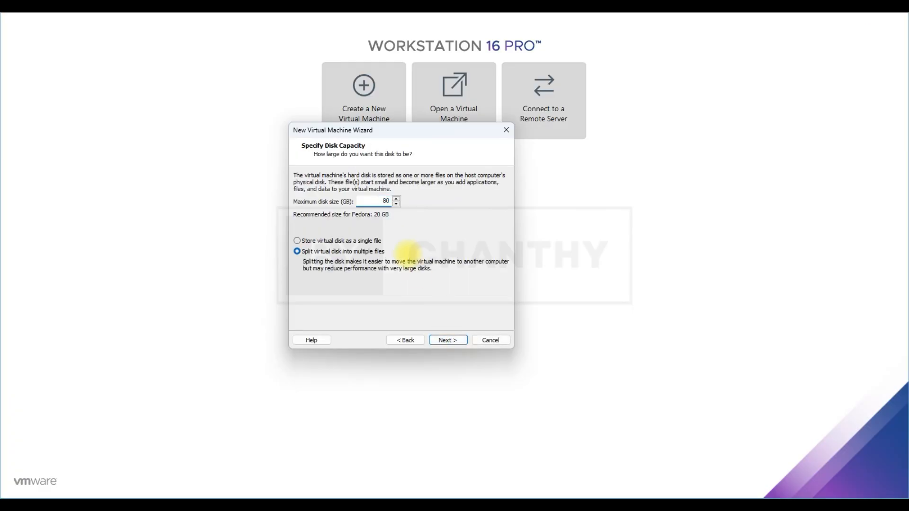
pyautogui.click(454, 344)
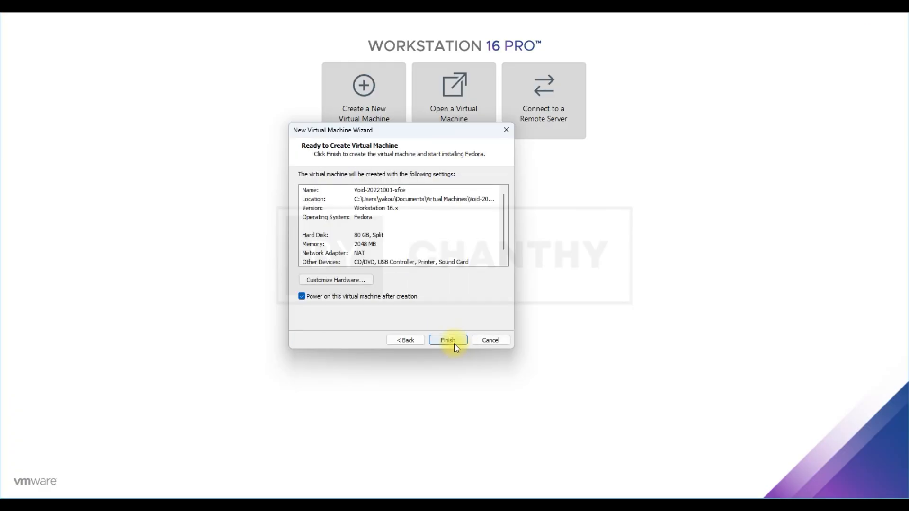
# Step: Create and power on the virtual machine, boot the Void Linux 5.19.10_1 x86_64 entry, and dismiss the sound device notice
pyautogui.click(455, 345)
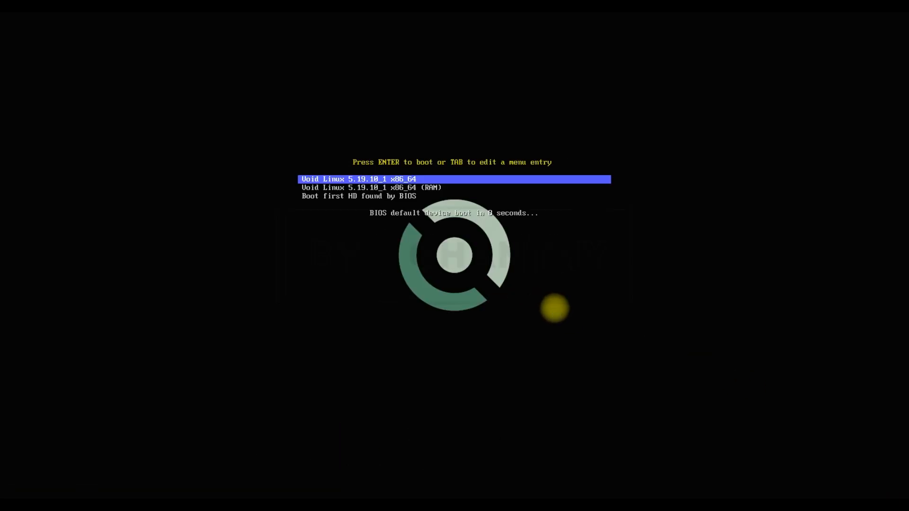
pyautogui.press('Return')
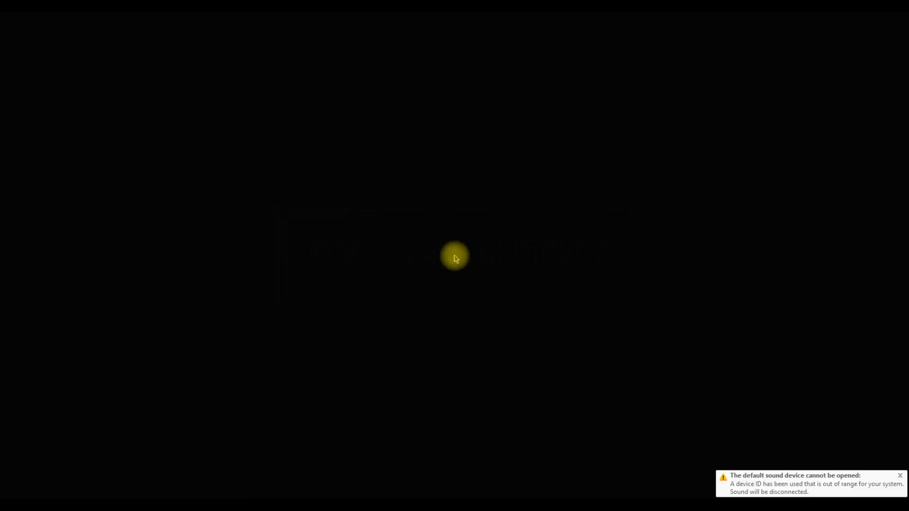
pyautogui.click(902, 476)
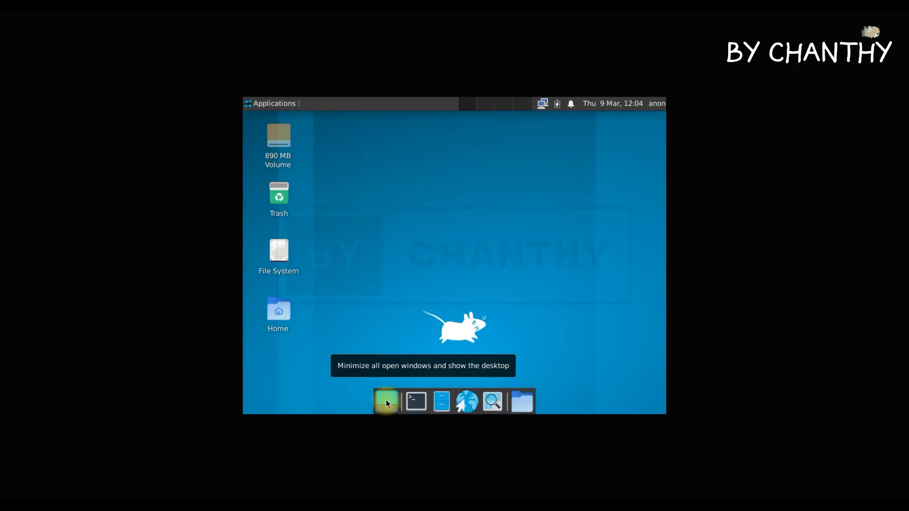
# Step: View the LiveOS folder on the 890 MB Volume, then close the file manager
pyautogui.doubleClick(281, 145)
pyautogui.doubleClick(357, 192)
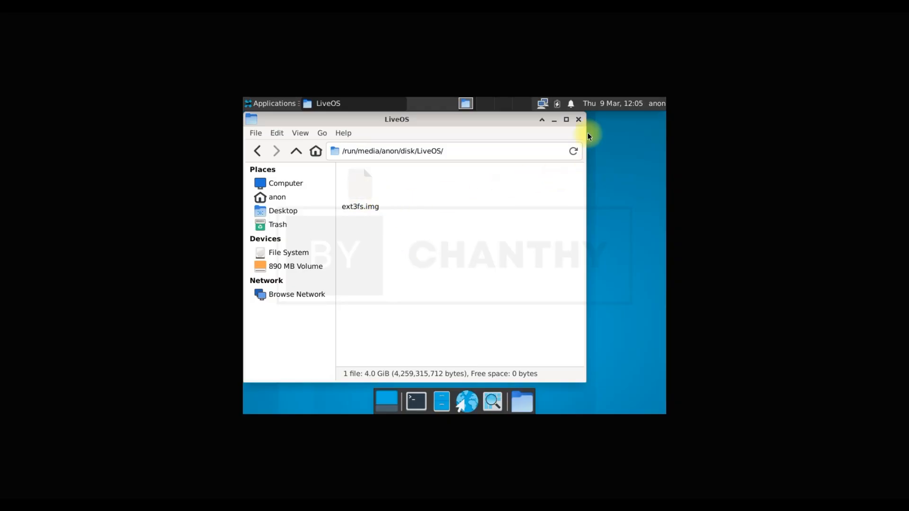
pyautogui.click(579, 119)
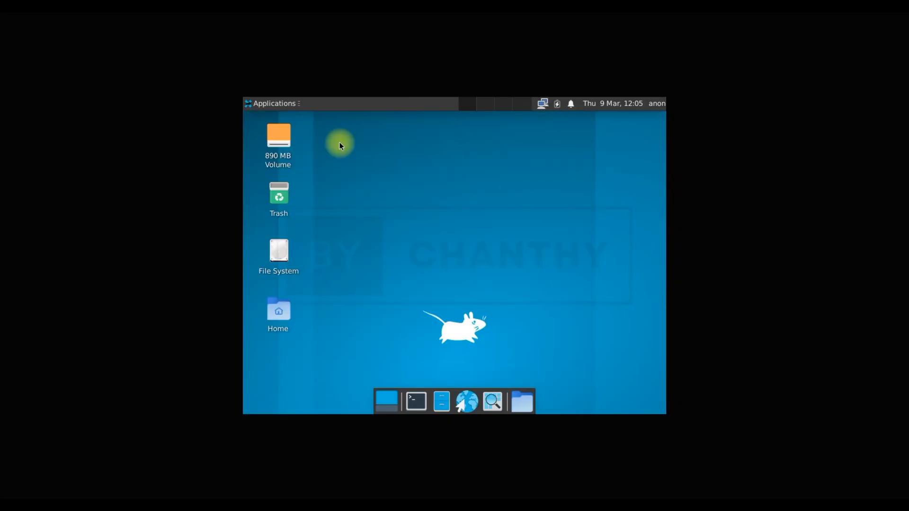
pyautogui.click(257, 103)
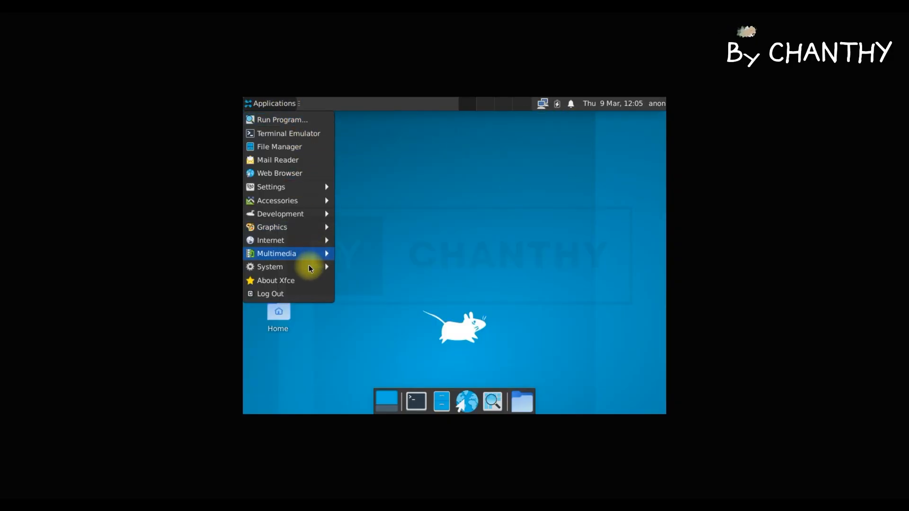
pyautogui.moveTo(304, 267)
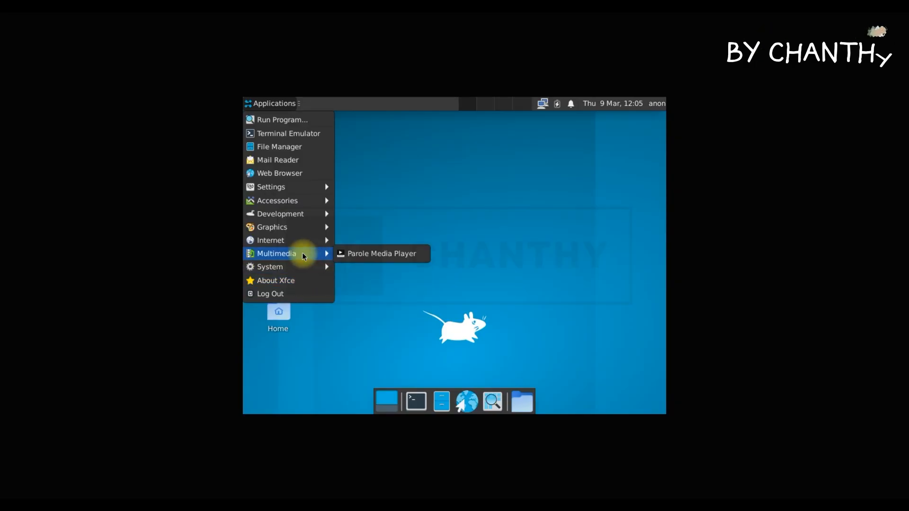
pyautogui.moveTo(323, 185)
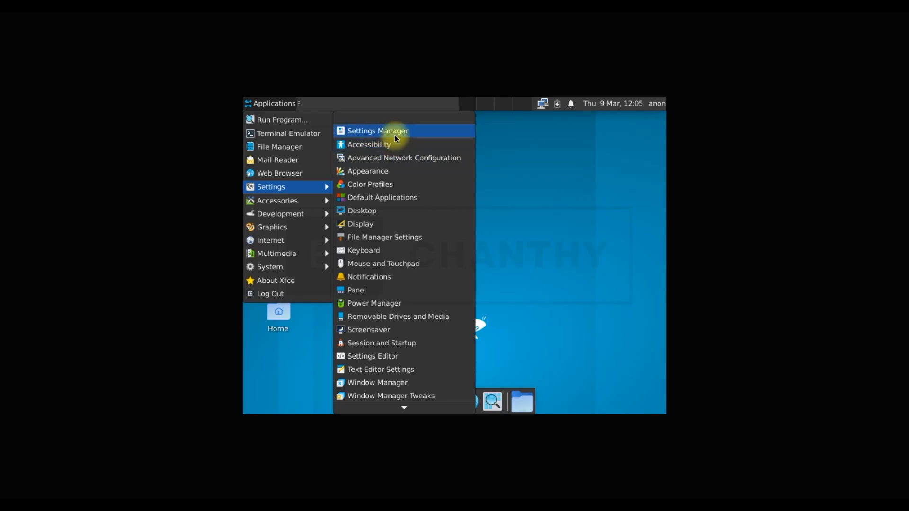
pyautogui.click(402, 220)
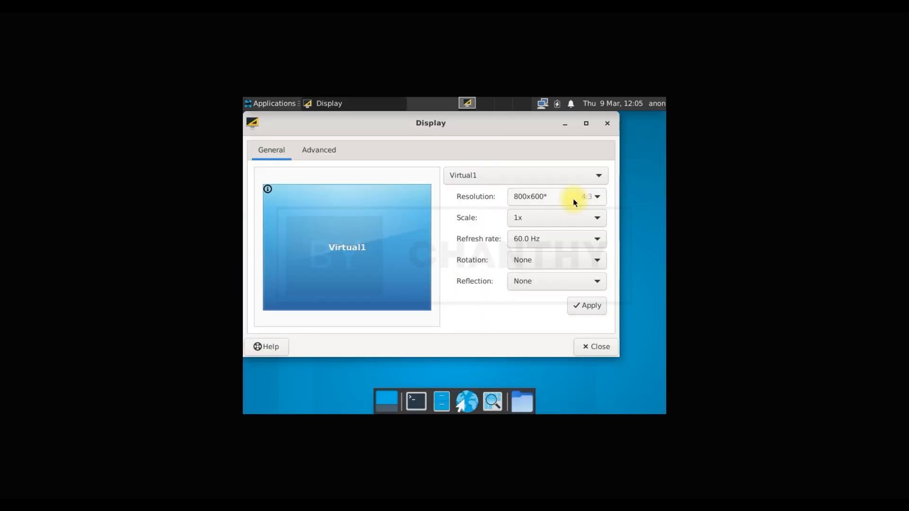
pyautogui.click(573, 198)
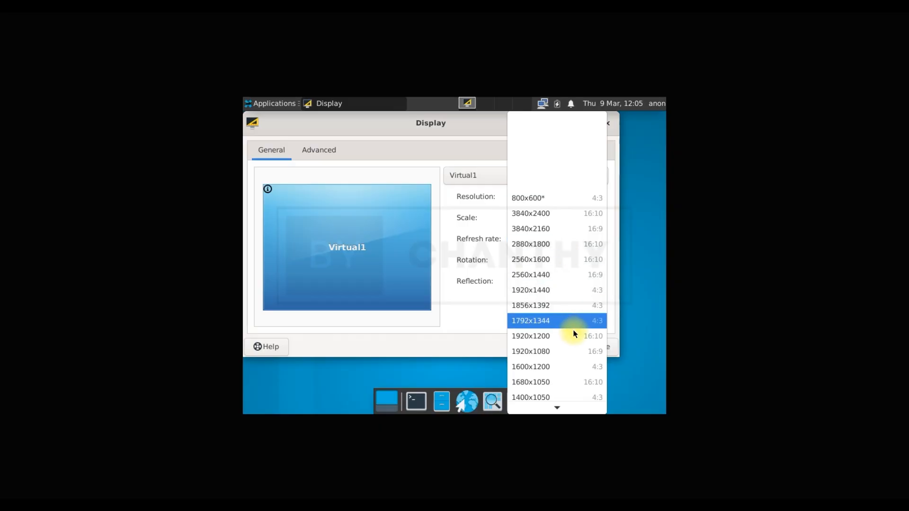
pyautogui.scroll(-3, 566, 389)
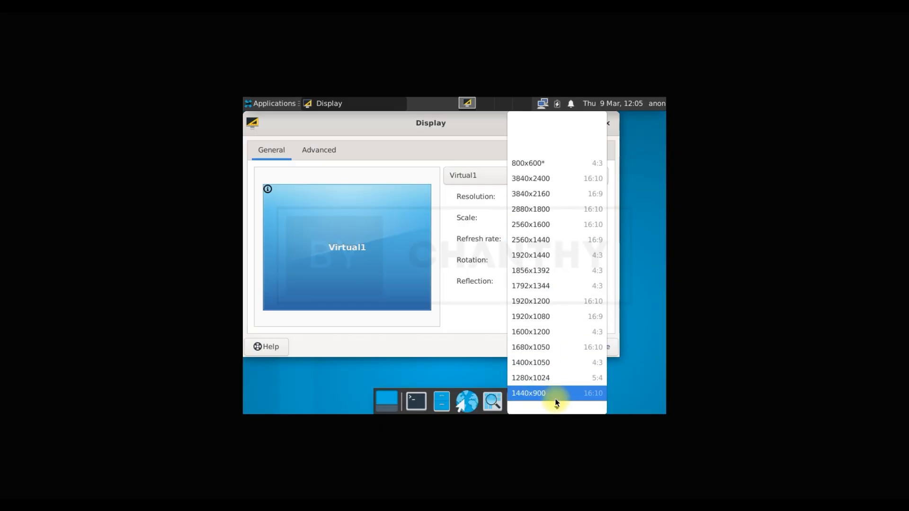
pyautogui.scroll(-2, 559, 388)
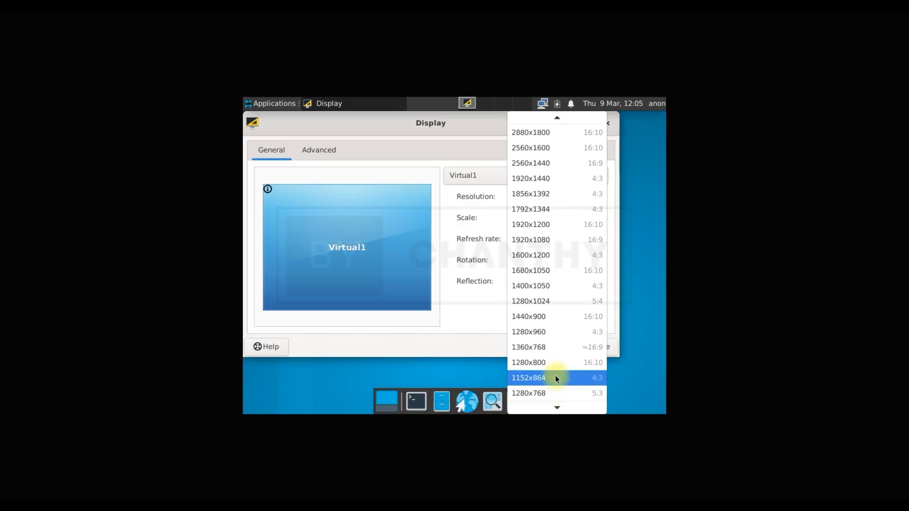
pyautogui.click(553, 377)
pyautogui.click(597, 348)
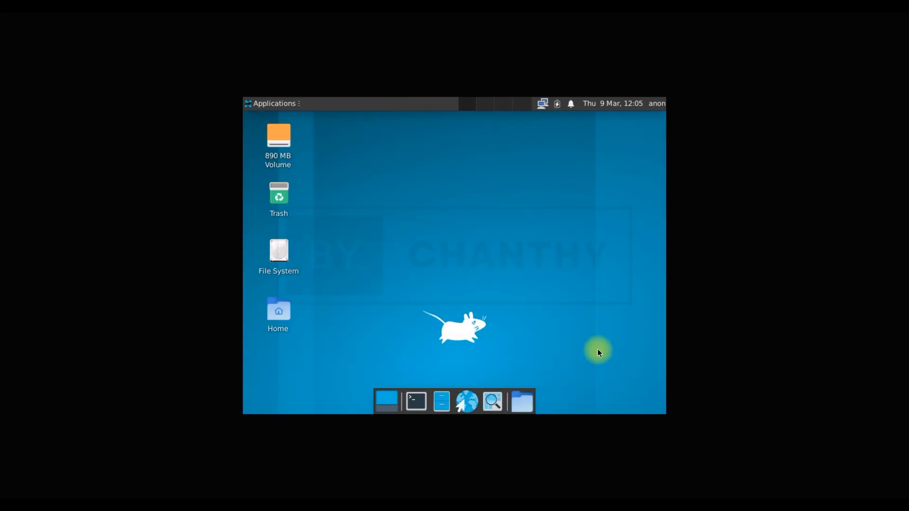
# Step: Set the display resolution to 1152x864, keep the new configuration, and close the Display settings
pyautogui.click(255, 103)
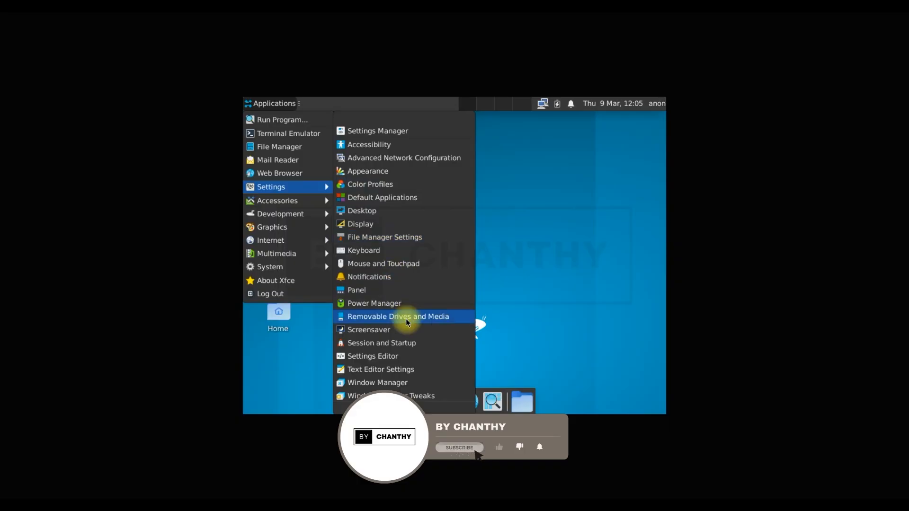
pyautogui.click(391, 228)
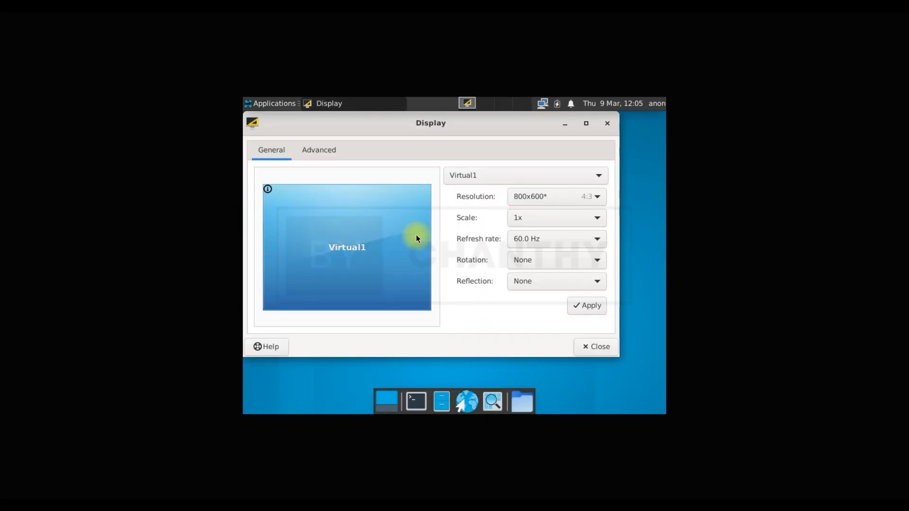
pyautogui.click(557, 198)
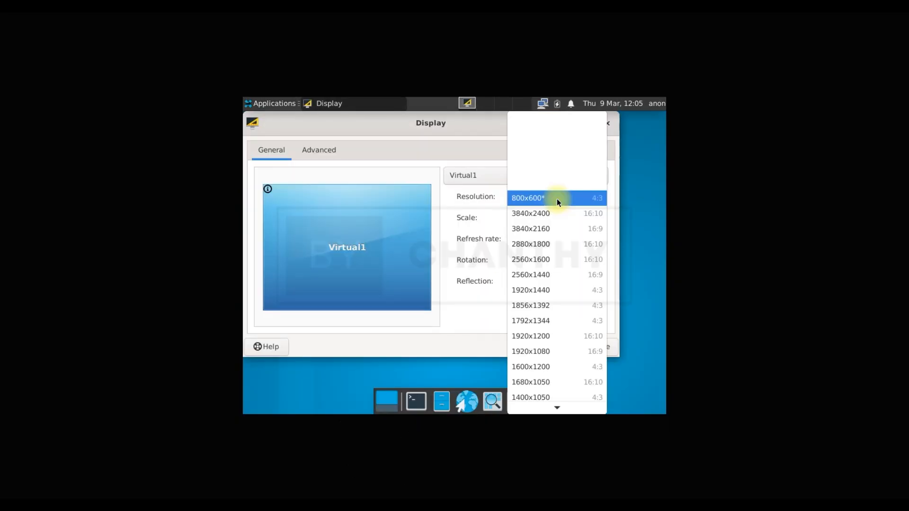
pyautogui.scroll(-5, 557, 379)
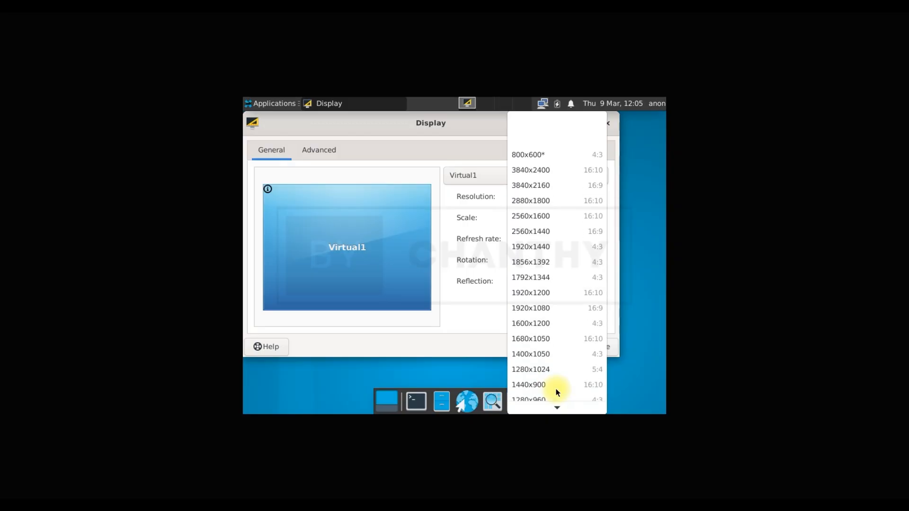
pyautogui.click(556, 389)
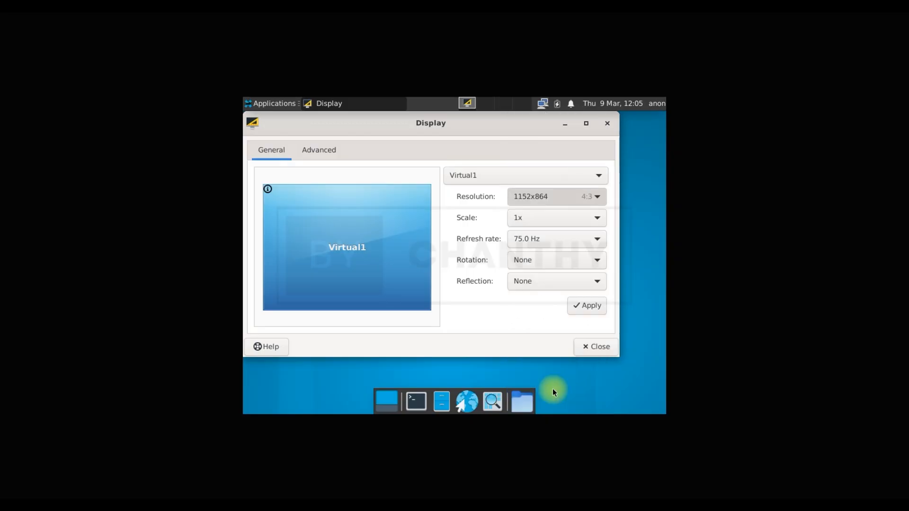
pyautogui.click(589, 306)
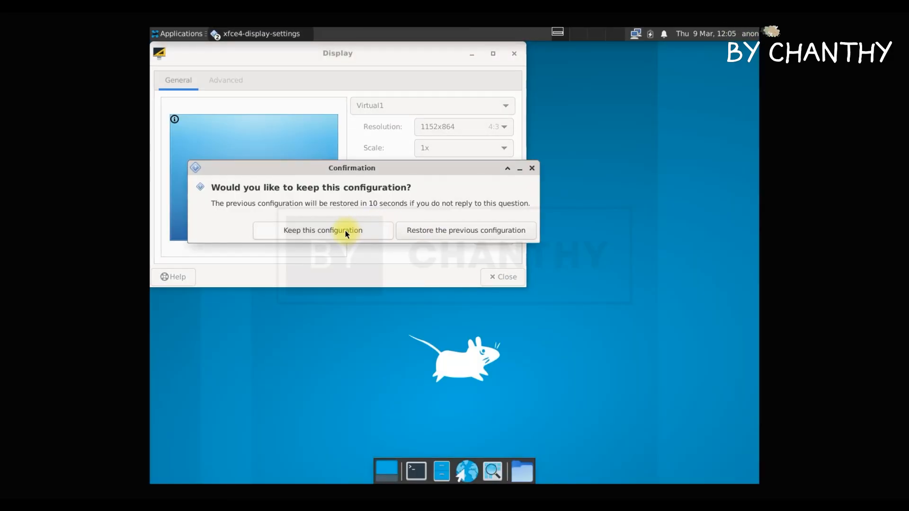
pyautogui.click(346, 231)
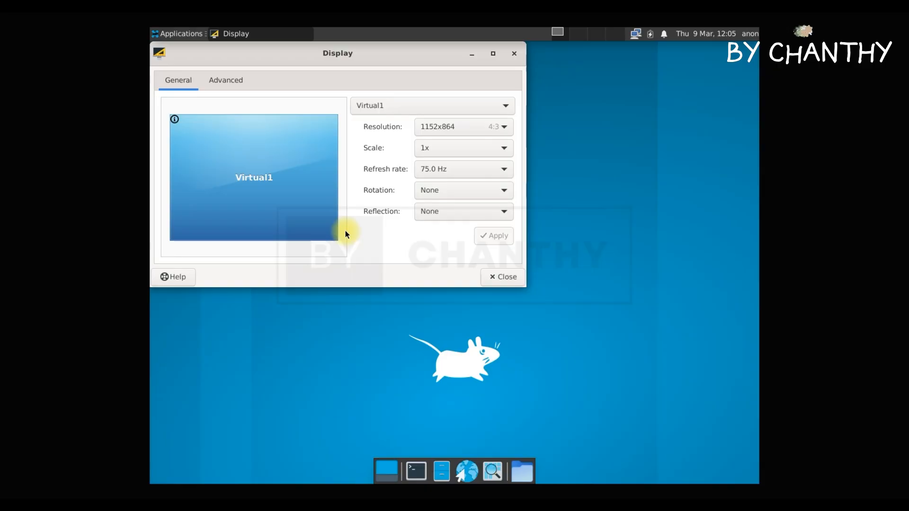
pyautogui.click(503, 277)
# Step: Open the 890 MB Volume and browse the Computer, Desktop, Trash and File System locations in the file manager
pyautogui.doubleClick(197, 58)
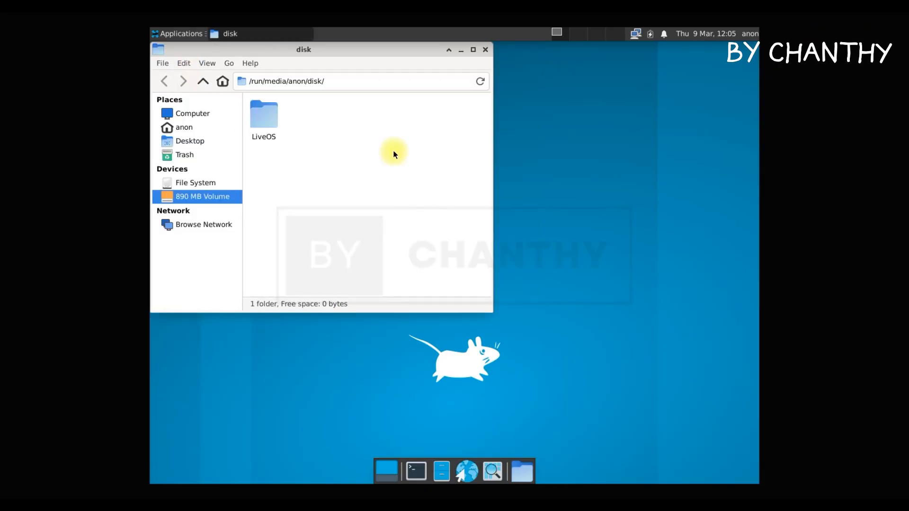
pyautogui.moveTo(381, 49); pyautogui.dragTo(576, 93)
pyautogui.click(383, 159)
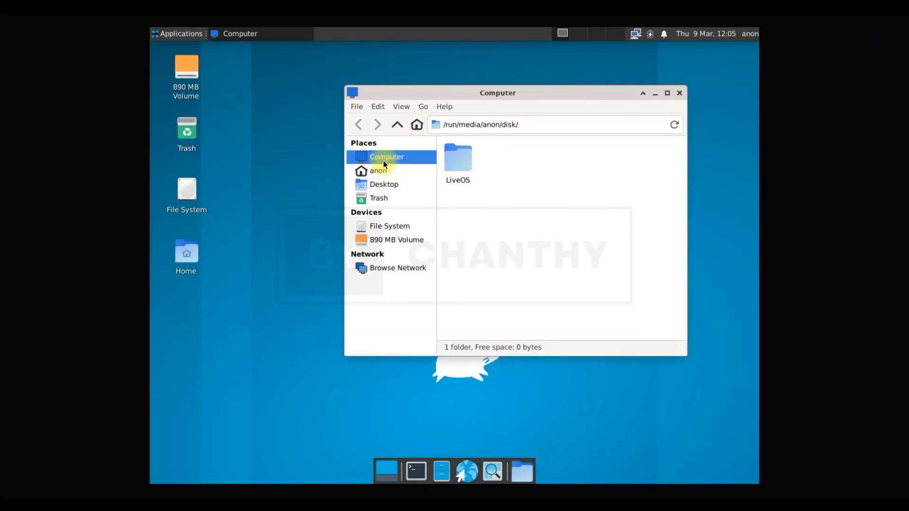
pyautogui.click(383, 185)
pyautogui.click(382, 198)
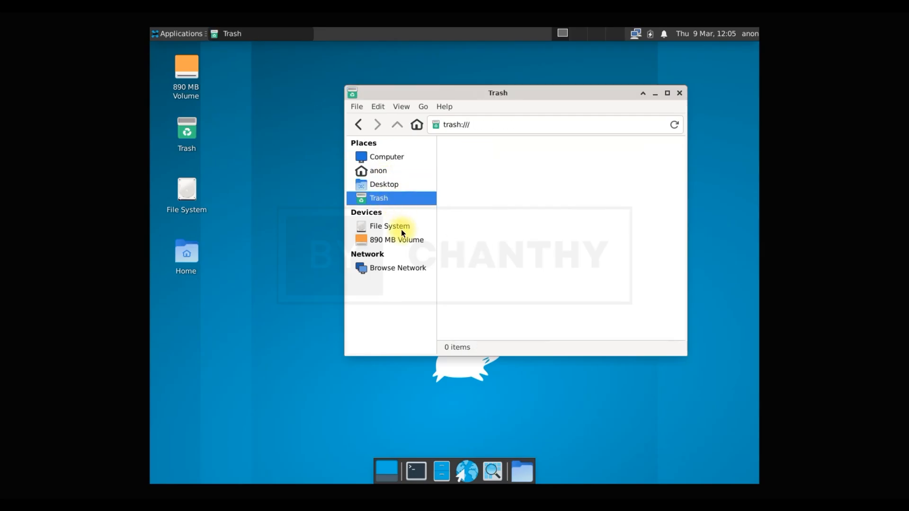
pyautogui.click(404, 239)
pyautogui.click(426, 225)
# Step: View the Thunar file manager's About information, then close it and the file manager window
pyautogui.click(438, 108)
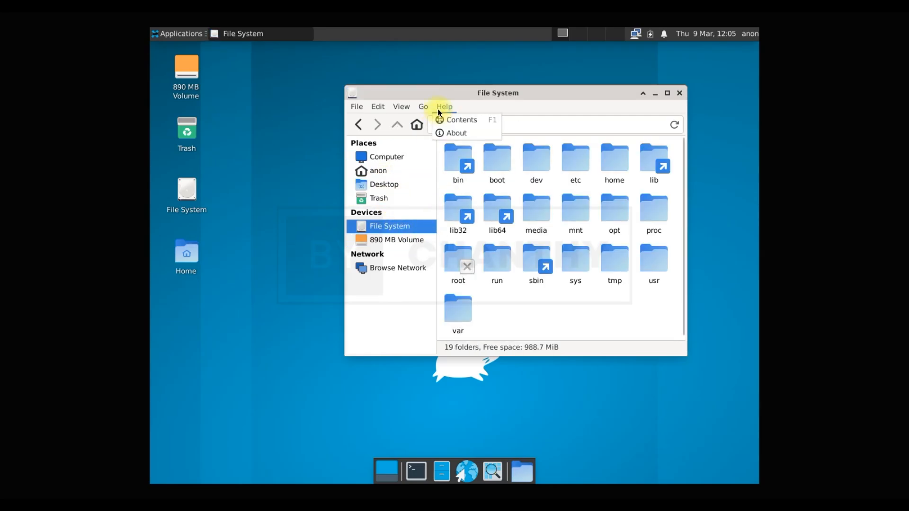
pyautogui.click(450, 130)
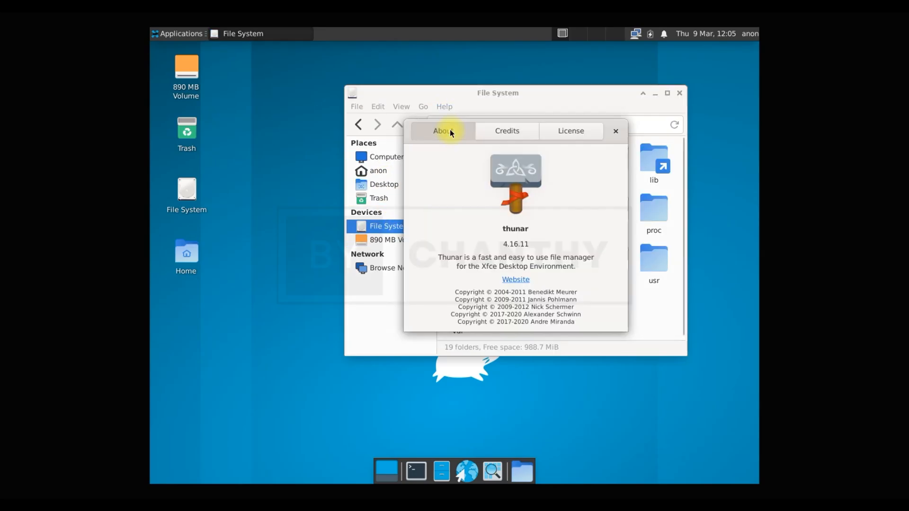
pyautogui.click(616, 131)
pyautogui.click(680, 93)
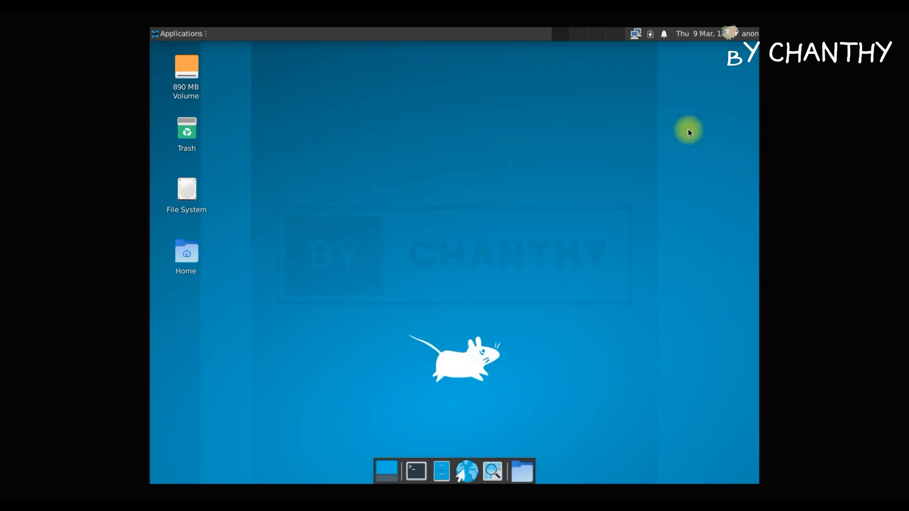
# Step: View the account's session options, then browse the clock's calendar to February 2024
pyautogui.click(751, 33)
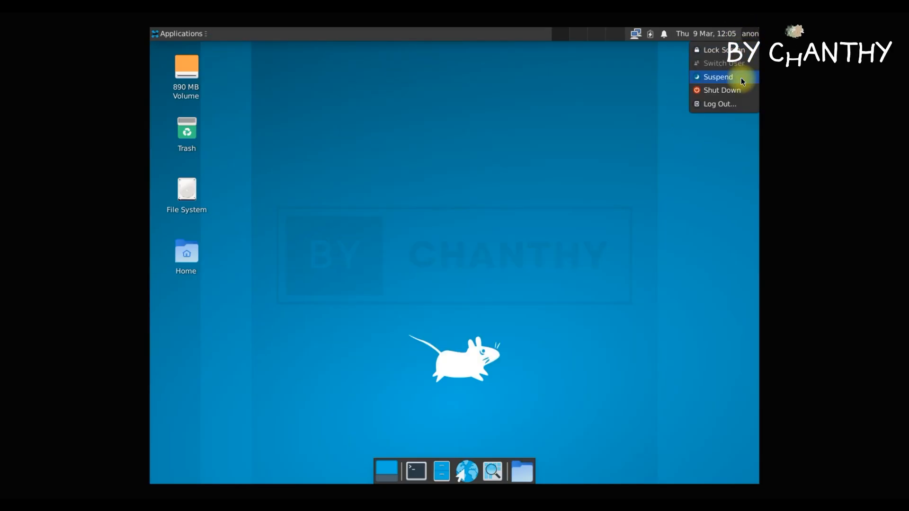
pyautogui.click(737, 91)
pyautogui.click(718, 33)
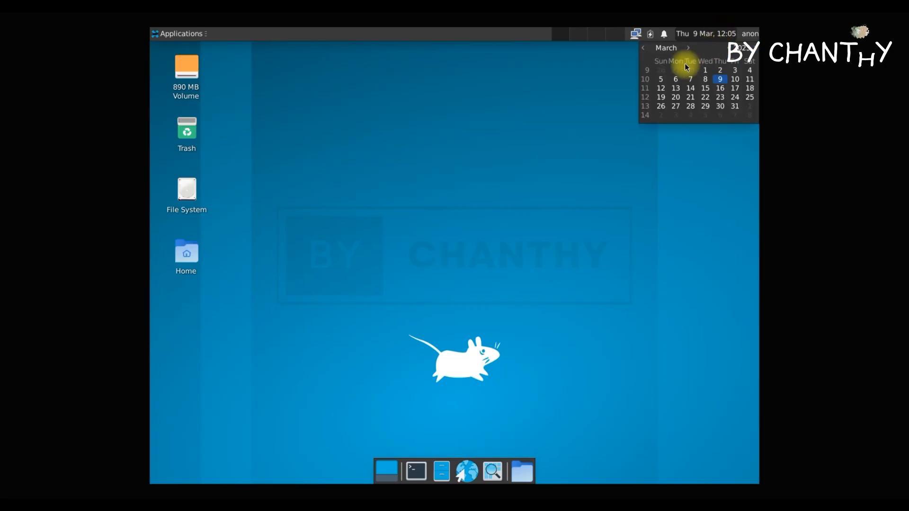
pyautogui.scroll(1, 683, 49)
pyautogui.click(755, 48)
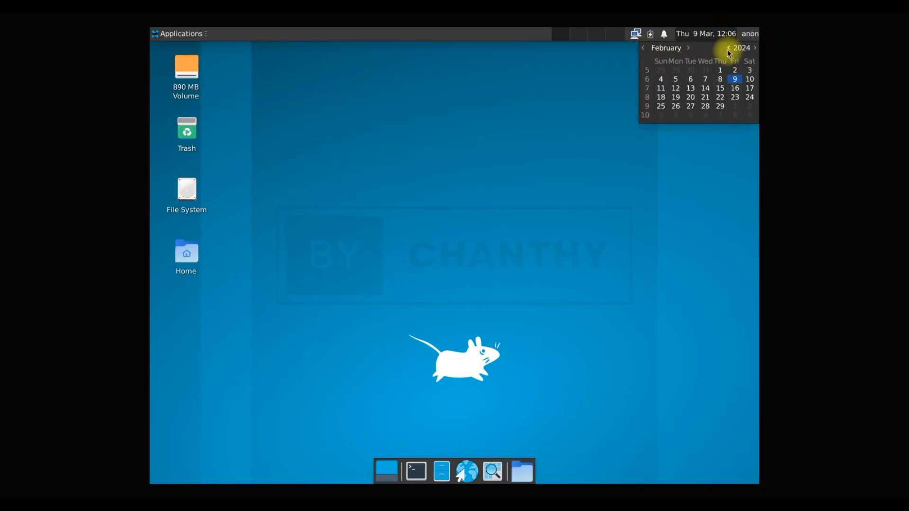
# Step: Check the notification, power and network indicators of the Xfce desktop
pyautogui.click(665, 37)
pyautogui.click(664, 36)
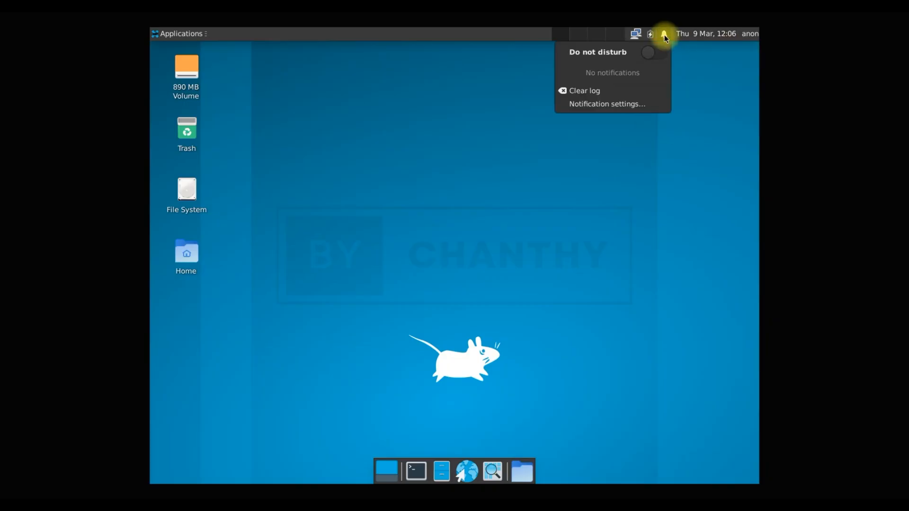
pyautogui.click(649, 34)
pyautogui.click(652, 36)
pyautogui.click(652, 34)
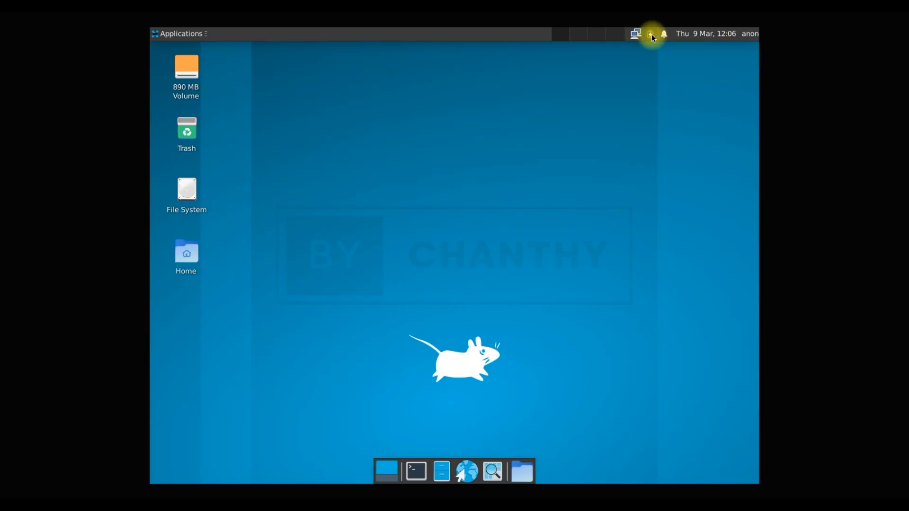
pyautogui.click(635, 33)
pyautogui.click(632, 37)
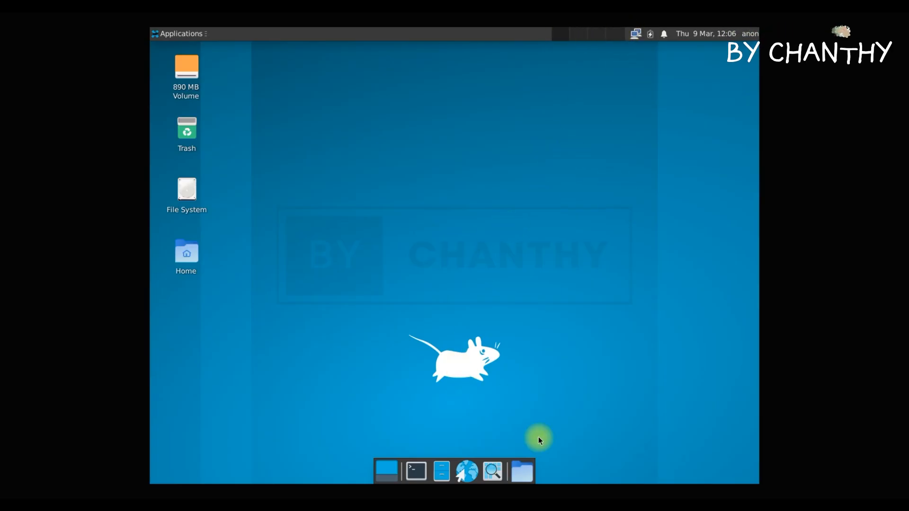
# Step: View the home directory's folder shortcuts, then browse the Bookmarks, Commands History and Development categories in Application Finder and close it
pyautogui.click(521, 470)
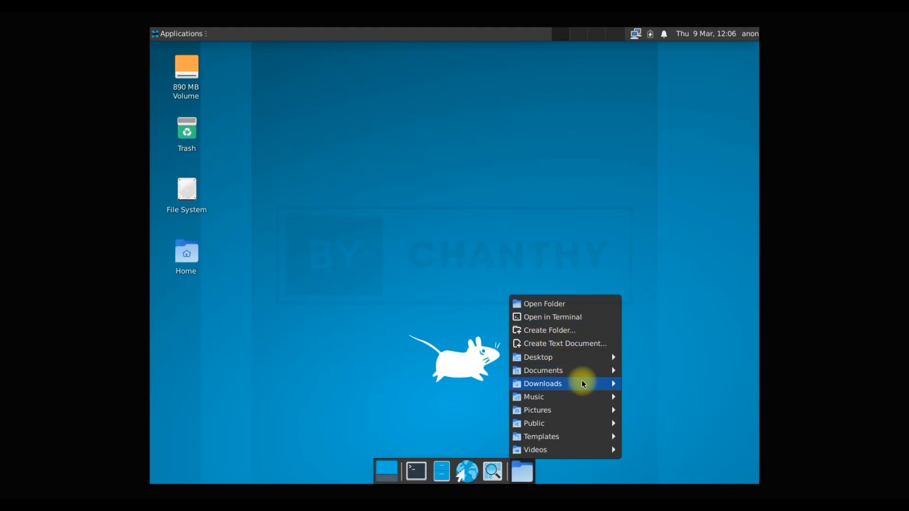
pyautogui.moveTo(584, 400)
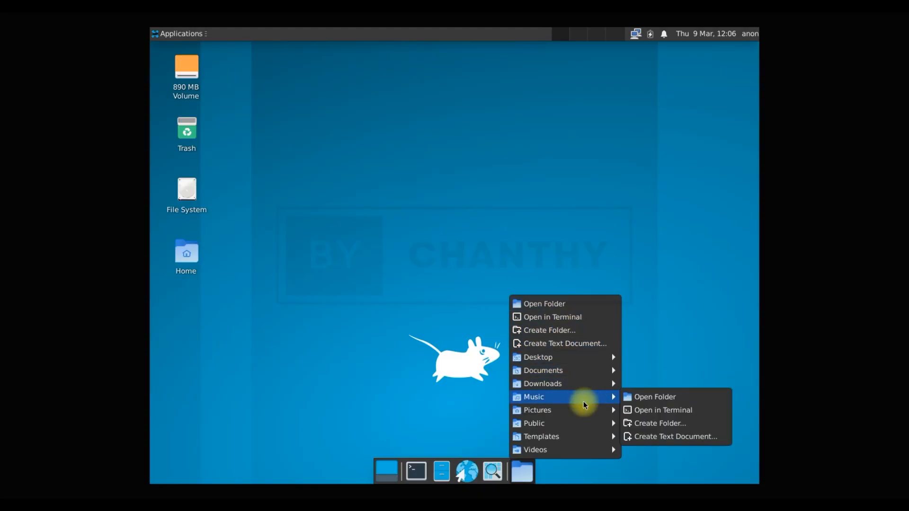
pyautogui.click(493, 470)
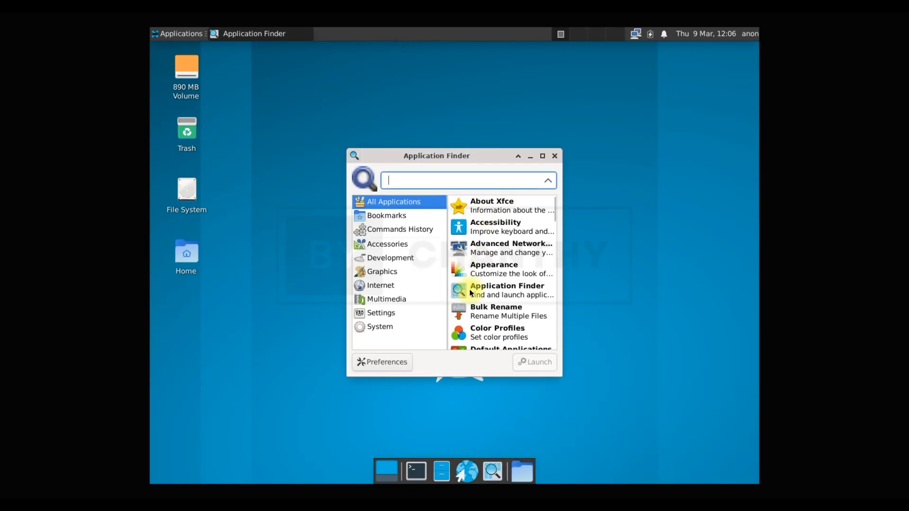
pyautogui.click(393, 217)
pyautogui.click(395, 232)
pyautogui.click(400, 259)
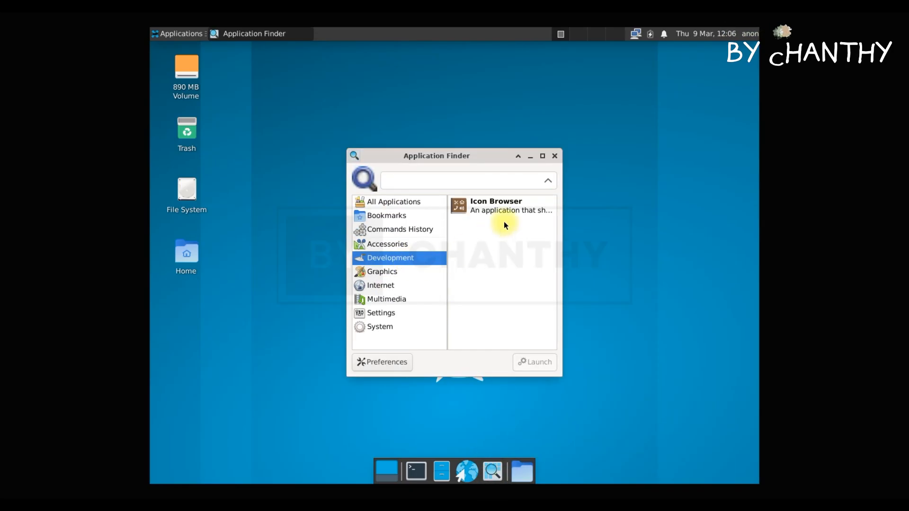
pyautogui.click(556, 157)
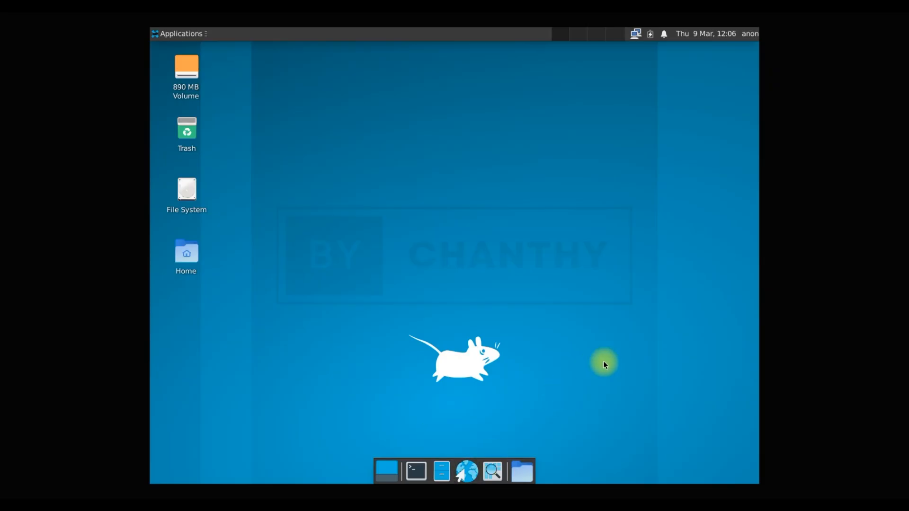
# Step: Open the home folder in the file manager to view its contents, then close the window
pyautogui.click(188, 72)
pyautogui.click(447, 312)
pyautogui.click(440, 469)
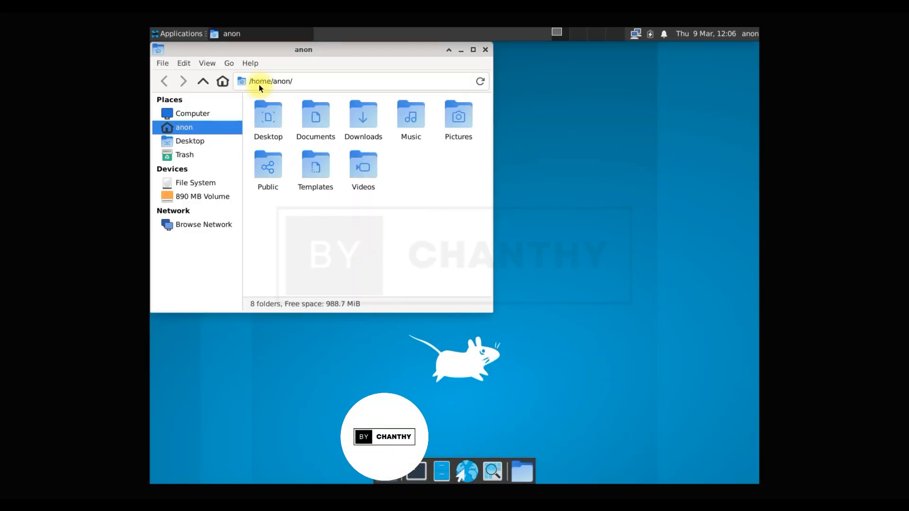
pyautogui.click(485, 49)
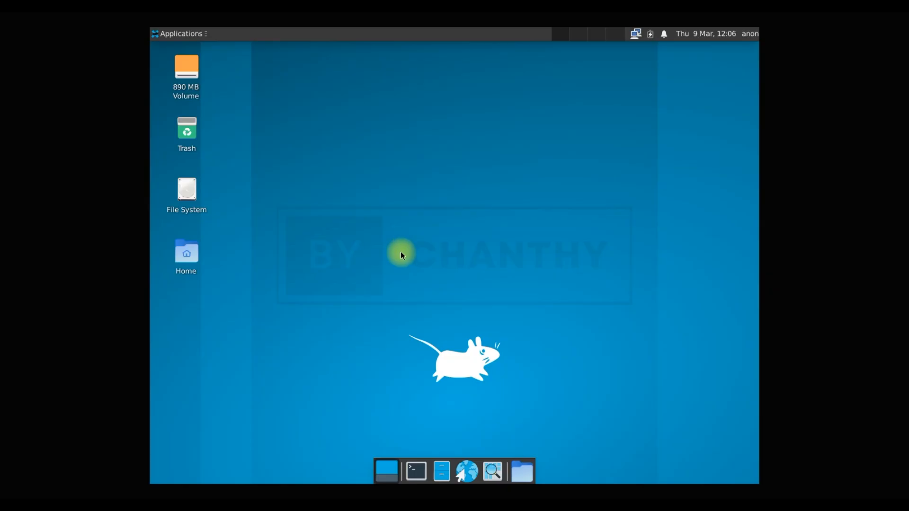
# Step: View the available Settings applications, launch the Firefox web browser, and dismiss the Close Firefox dialog
pyautogui.click(166, 33)
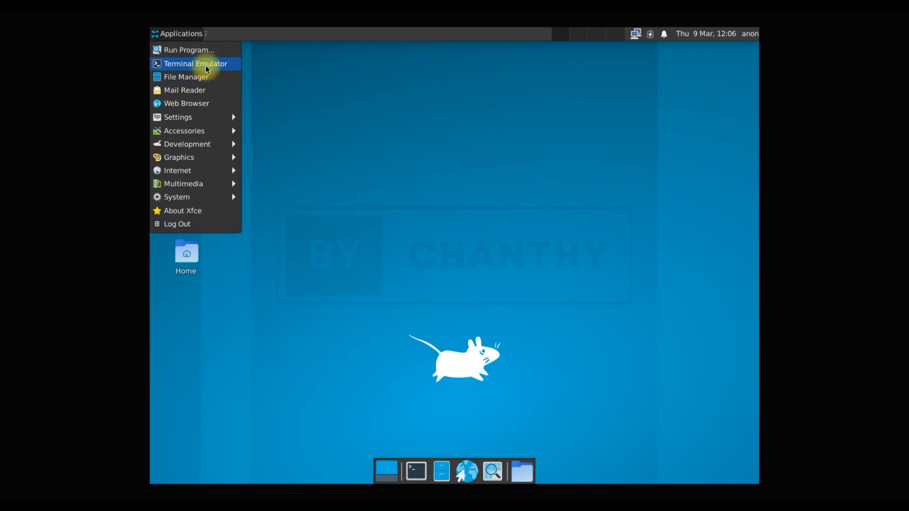
pyautogui.moveTo(215, 118)
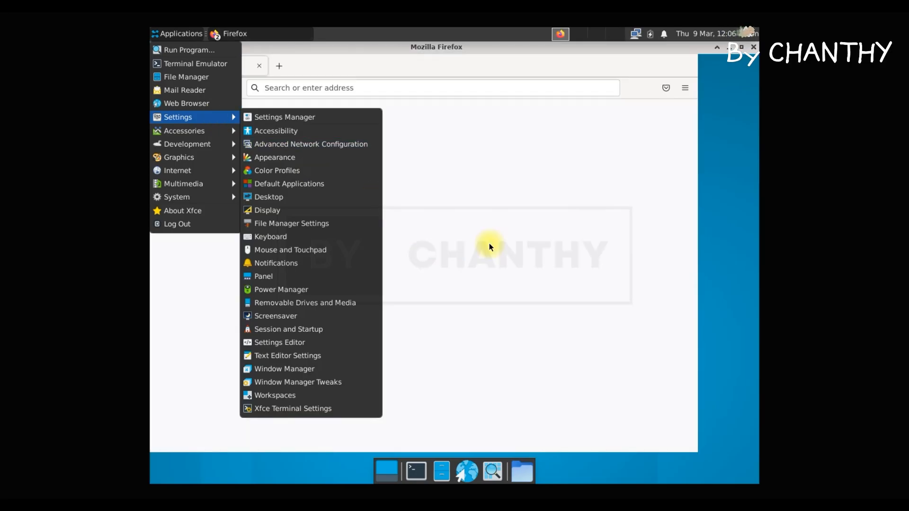
pyautogui.click(490, 247)
pyautogui.click(747, 88)
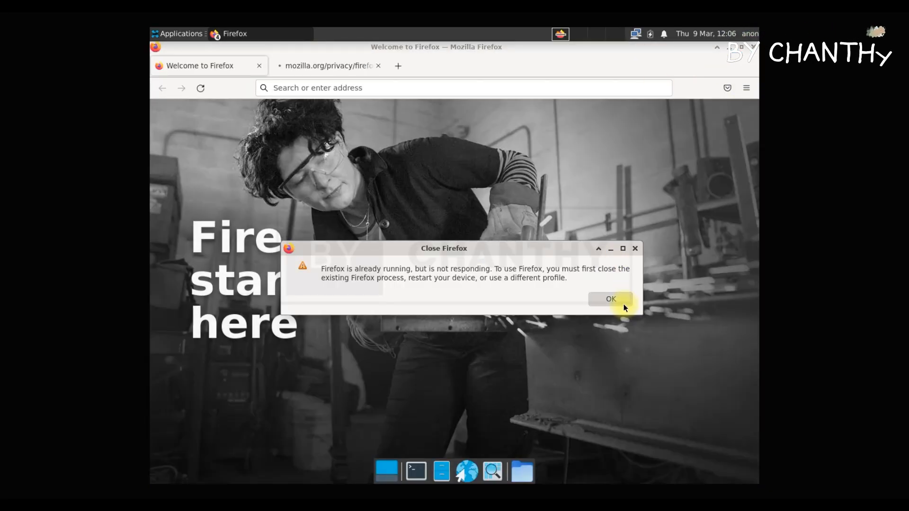
pyautogui.click(623, 304)
# Step: View the About Mozilla Firefox information, highlight the version number, then close Firefox and its remaining dialog
pyautogui.click(746, 88)
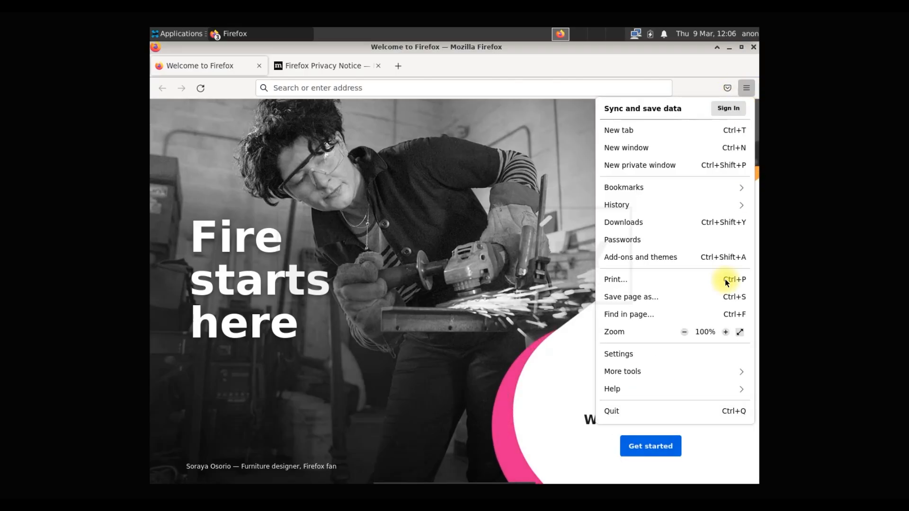
pyautogui.click(682, 388)
pyautogui.click(635, 241)
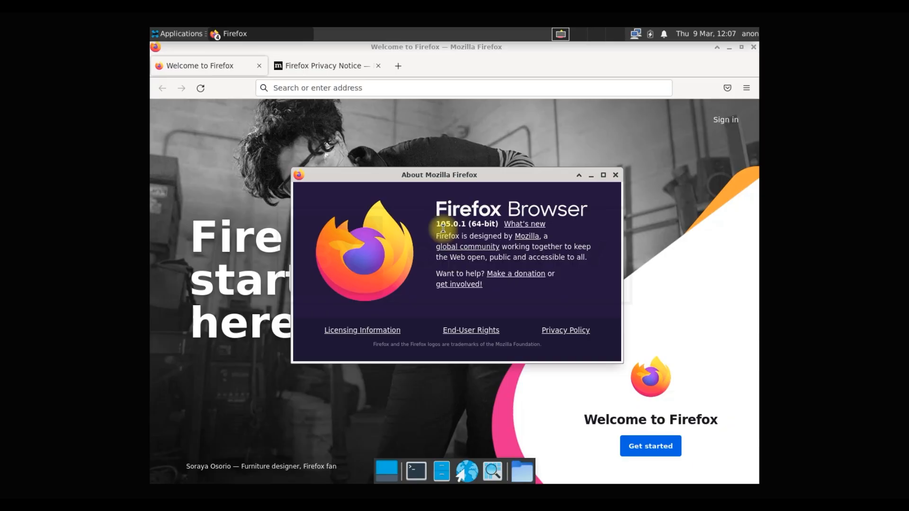
pyautogui.moveTo(439, 223); pyautogui.dragTo(468, 224)
pyautogui.click(616, 175)
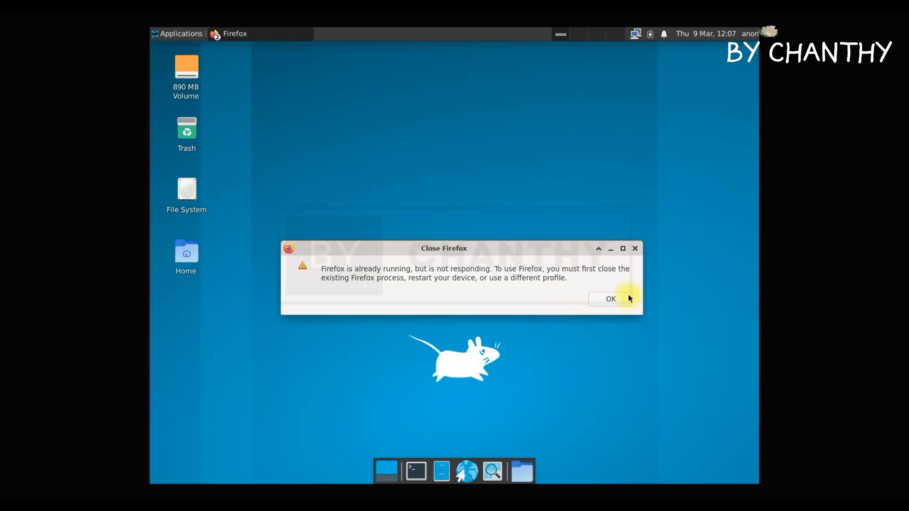
pyautogui.click(620, 300)
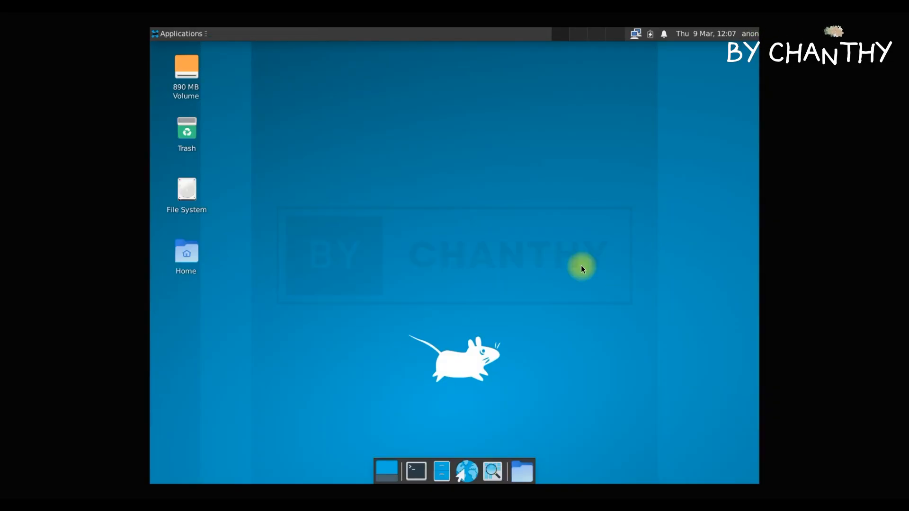
# Step: Look through the Settings and Accessories applications, then open Icon Browser from the Development category
pyautogui.click(161, 34)
pyautogui.moveTo(209, 117)
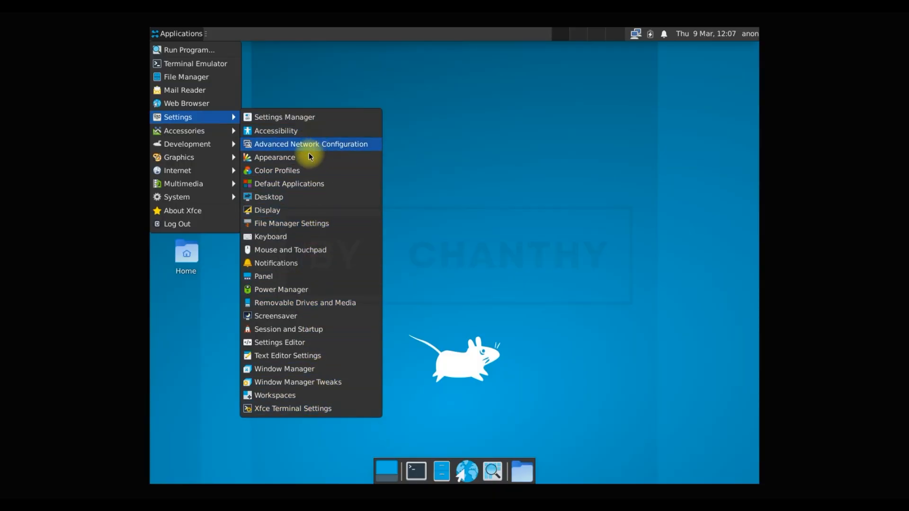
pyautogui.moveTo(191, 133)
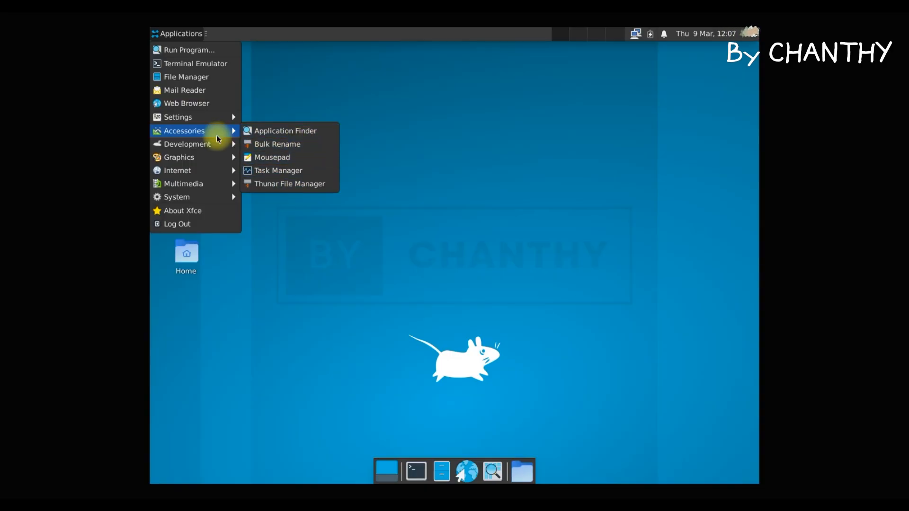
pyautogui.moveTo(211, 148)
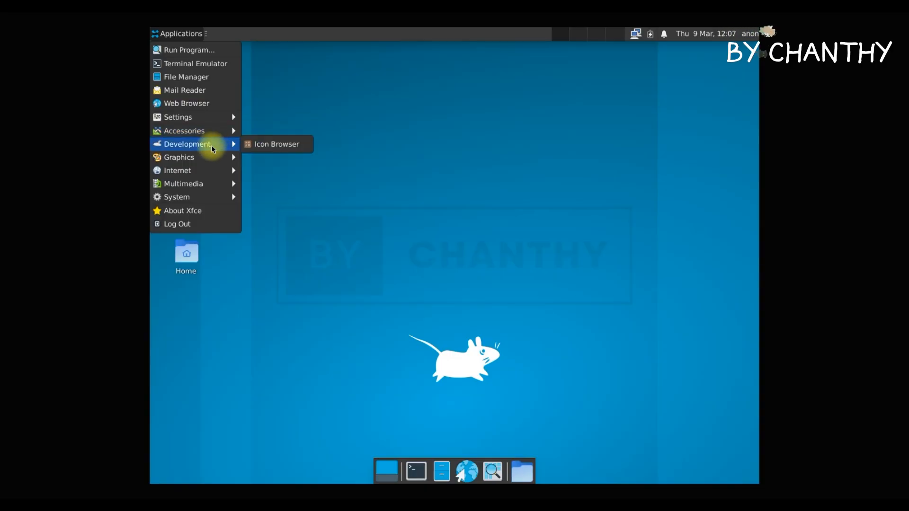
pyautogui.click(294, 149)
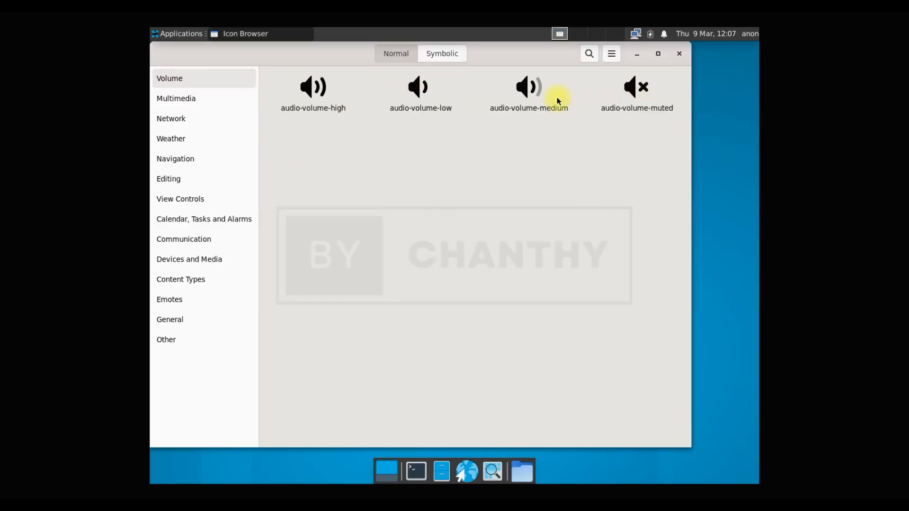
# Step: Browse the Multimedia, Network, Weather, Navigation, Editing and View Controls categories in Icon Browser
pyautogui.click(216, 97)
pyautogui.click(202, 116)
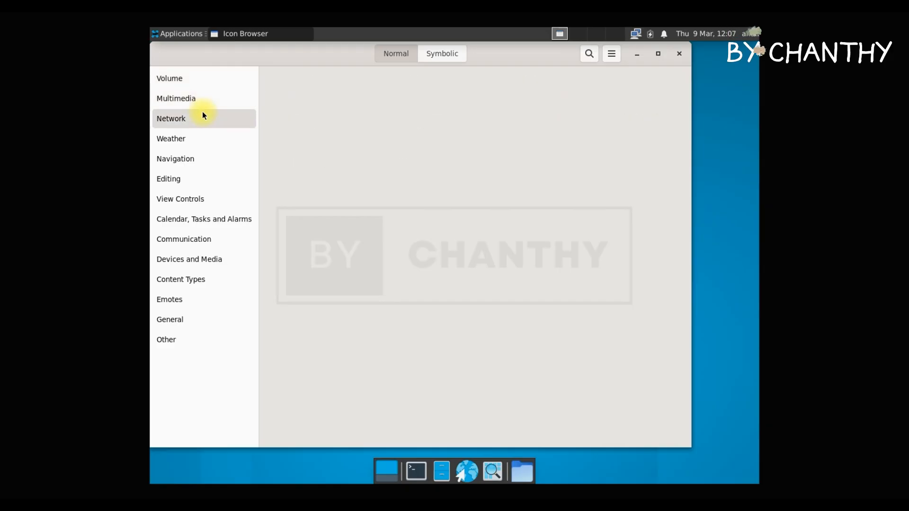
pyautogui.click(193, 137)
pyautogui.click(198, 158)
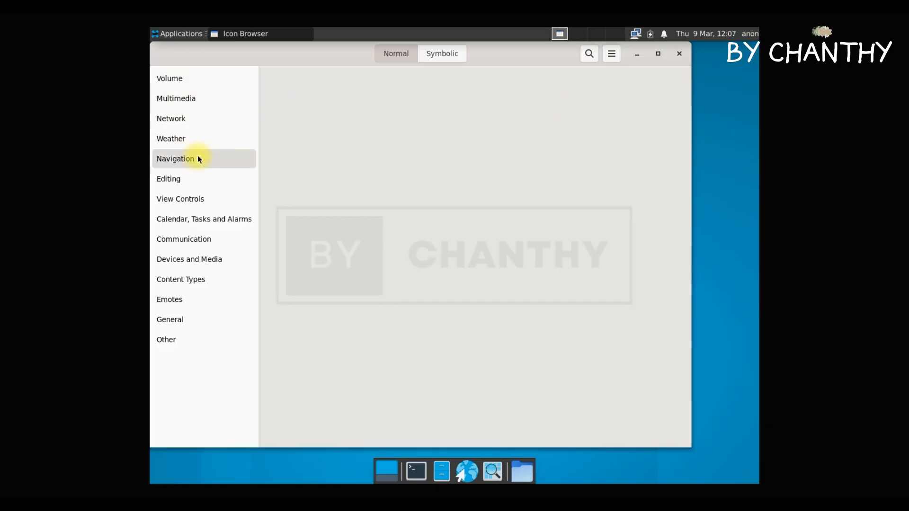
pyautogui.click(192, 178)
pyautogui.click(206, 206)
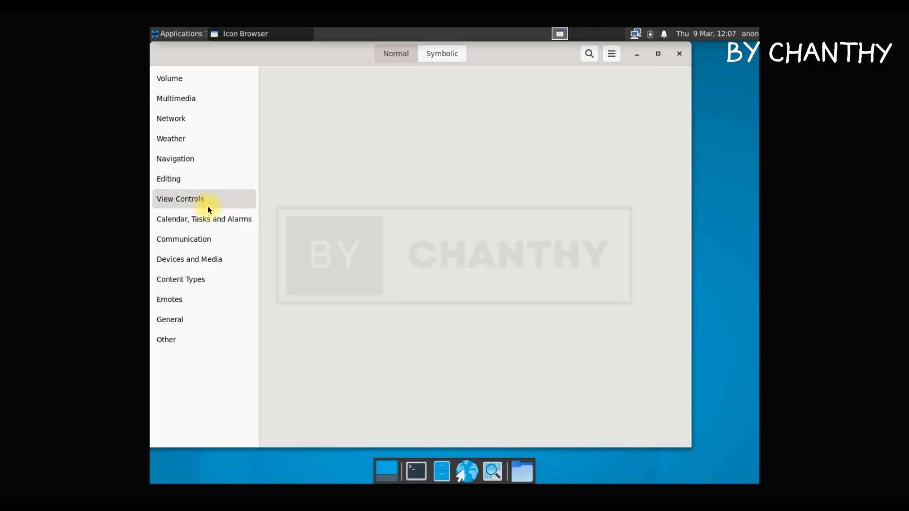
# Step: Browse the remaining icon categories from Calendar, Tasks and Alarms through the end of Other, then close Icon Browser
pyautogui.click(217, 223)
pyautogui.click(229, 243)
pyautogui.click(205, 260)
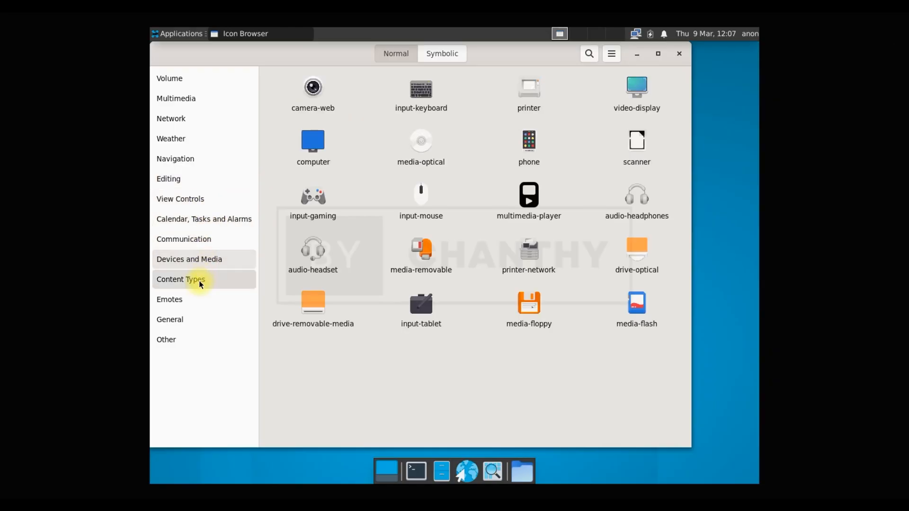
pyautogui.click(198, 283)
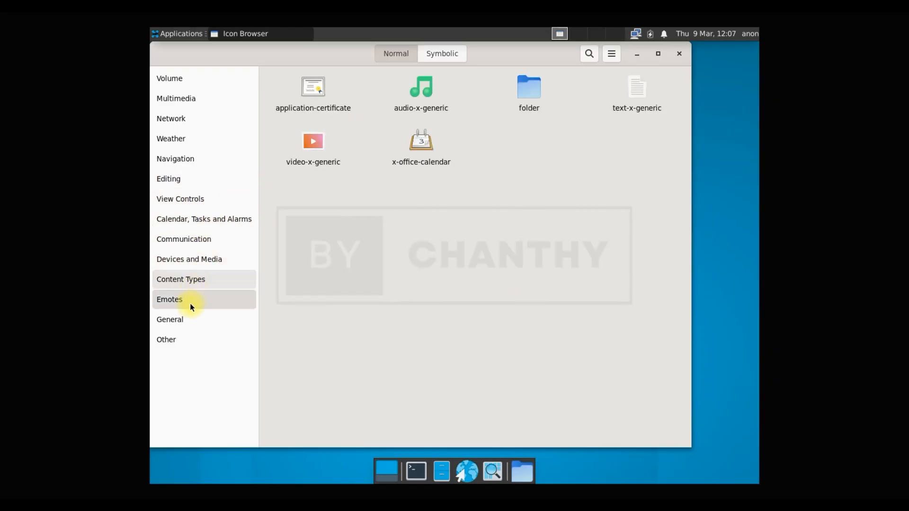
pyautogui.click(189, 303)
pyautogui.click(185, 323)
pyautogui.click(181, 340)
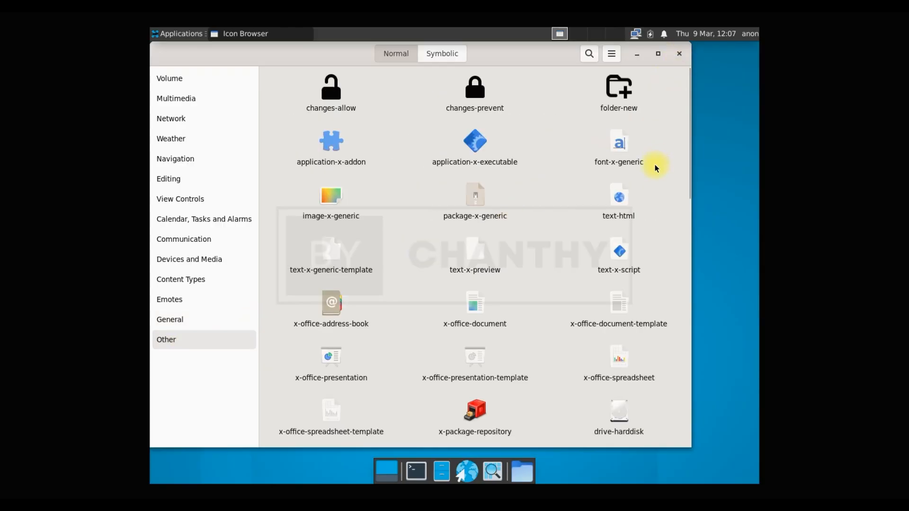
pyautogui.moveTo(689, 173); pyautogui.dragTo(694, 428)
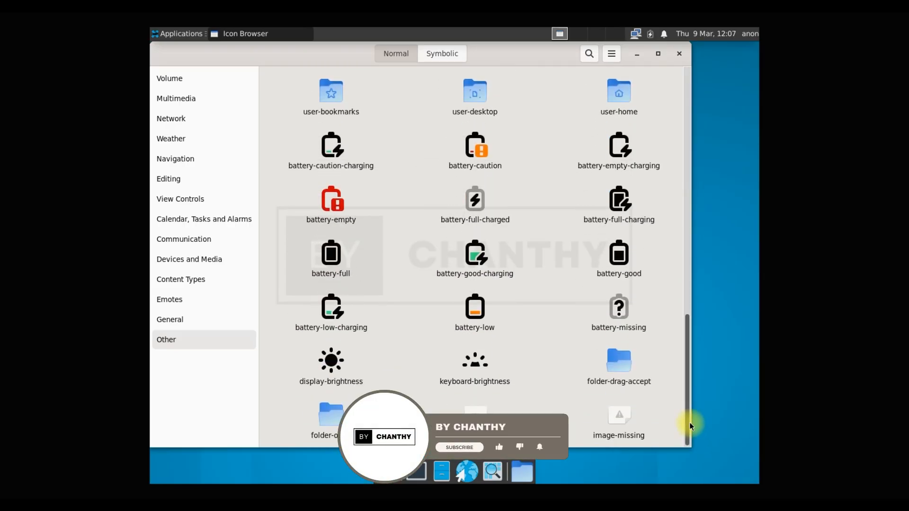
pyautogui.click(679, 53)
# Step: Open Ristretto Image Viewer from the Graphics category, view its About information, then close it
pyautogui.click(156, 33)
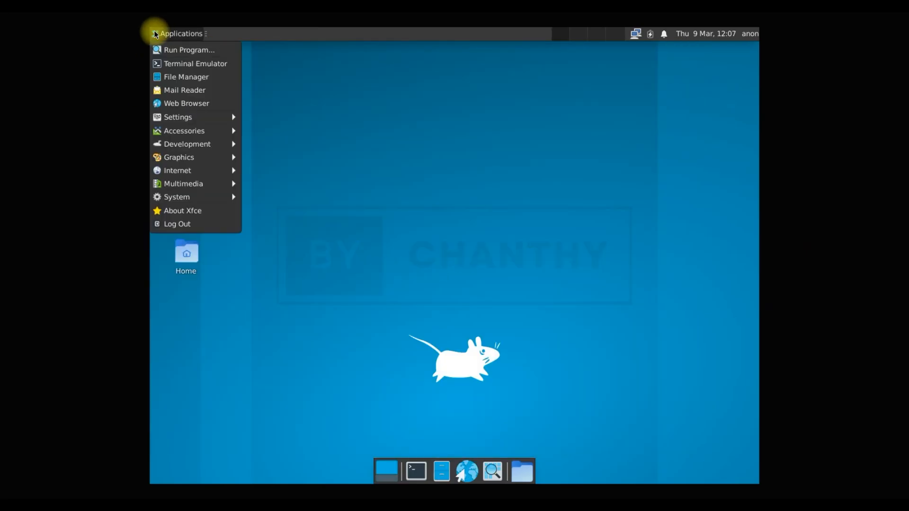
pyautogui.moveTo(201, 161)
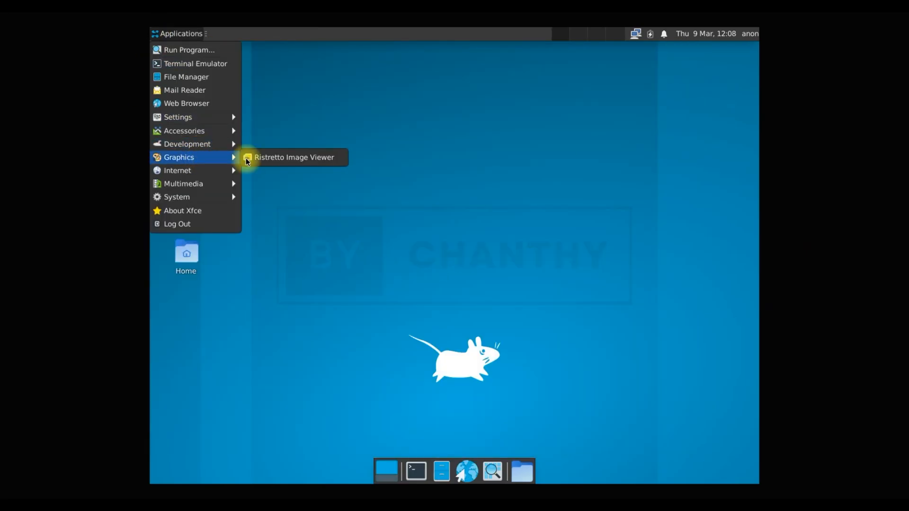
pyautogui.click(278, 162)
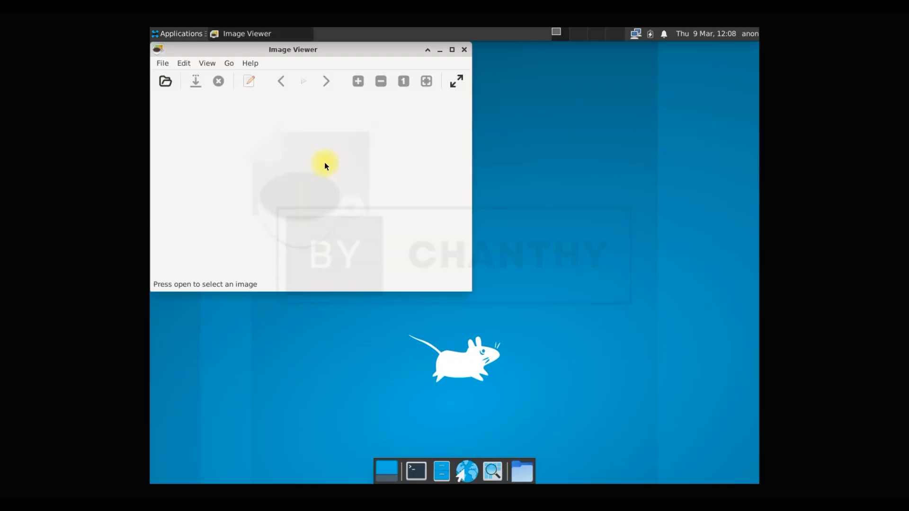
pyautogui.click(415, 121)
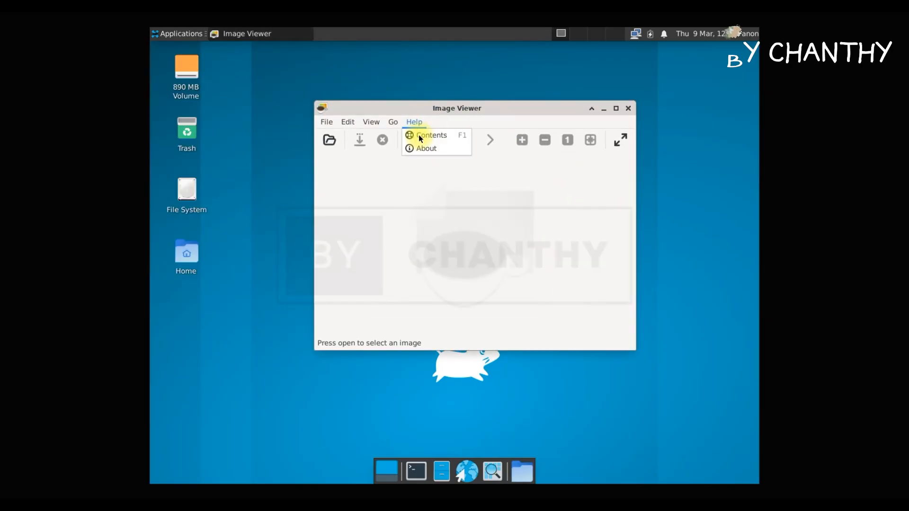
pyautogui.click(423, 146)
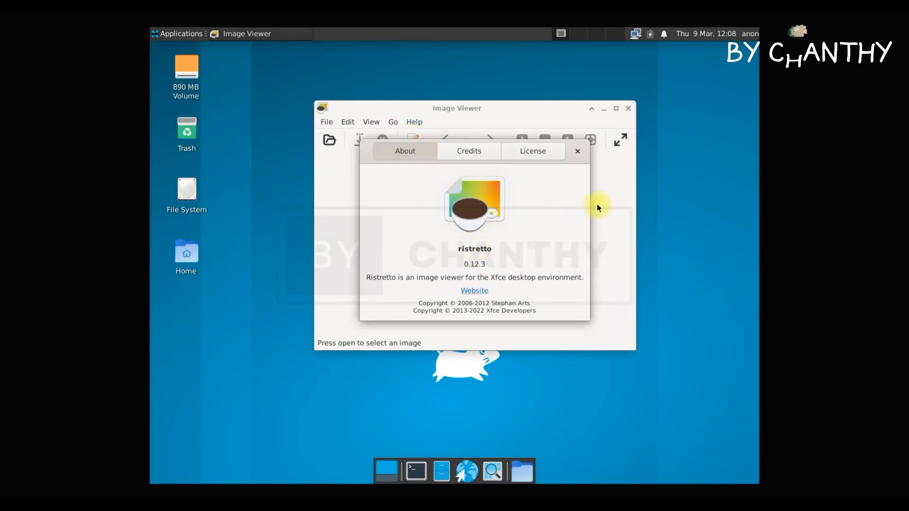
pyautogui.click(581, 149)
pyautogui.click(628, 109)
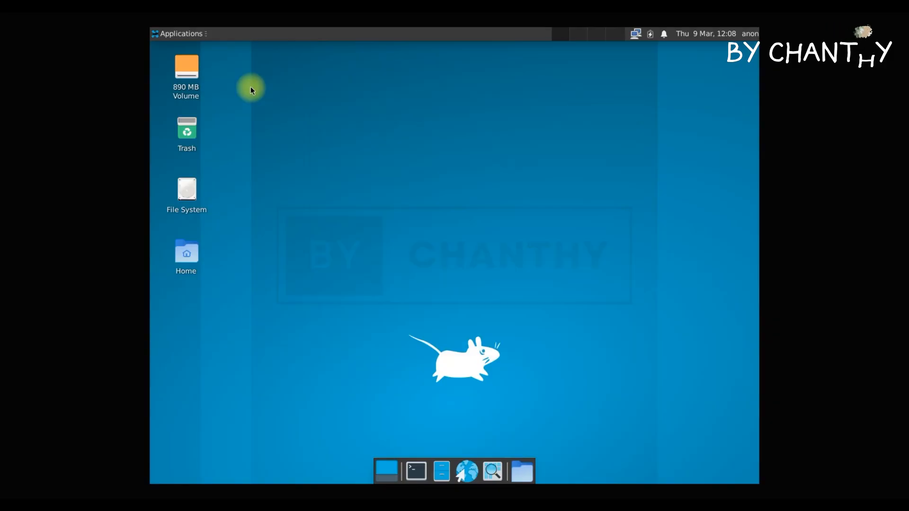
# Step: Open Parole Media Player from the Multimedia category and look through the home folders in its Open Media Files dialog
pyautogui.click(161, 35)
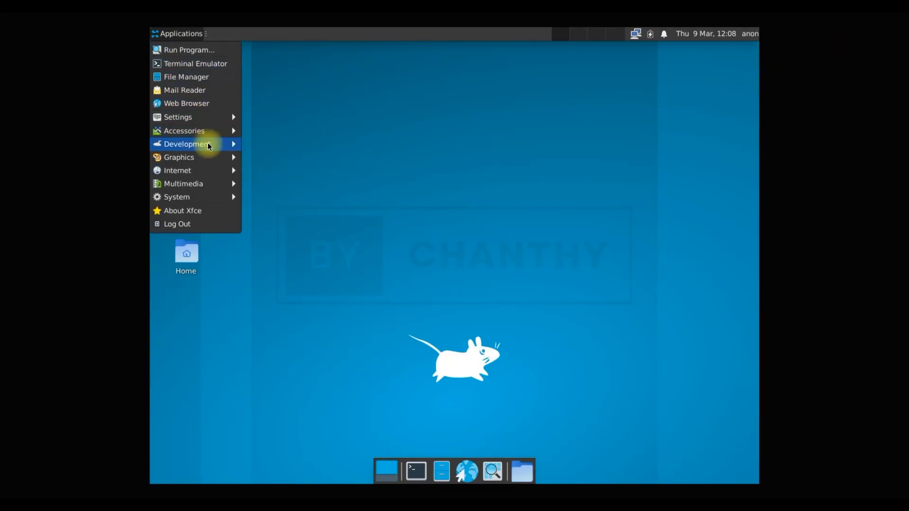
pyautogui.moveTo(214, 174)
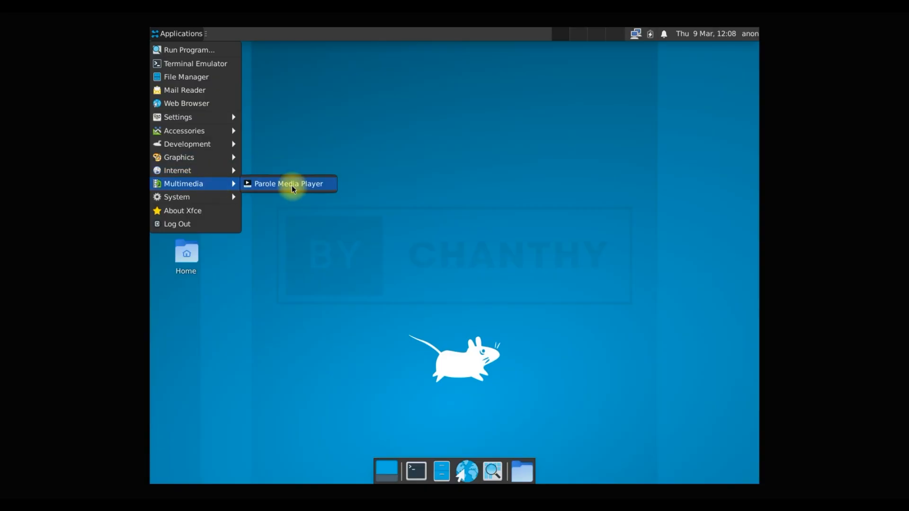
pyautogui.click(295, 189)
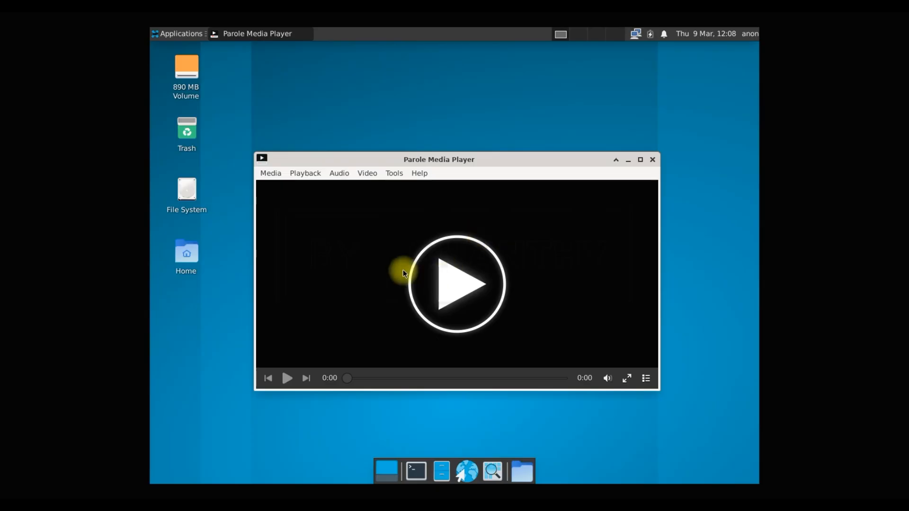
pyautogui.click(471, 289)
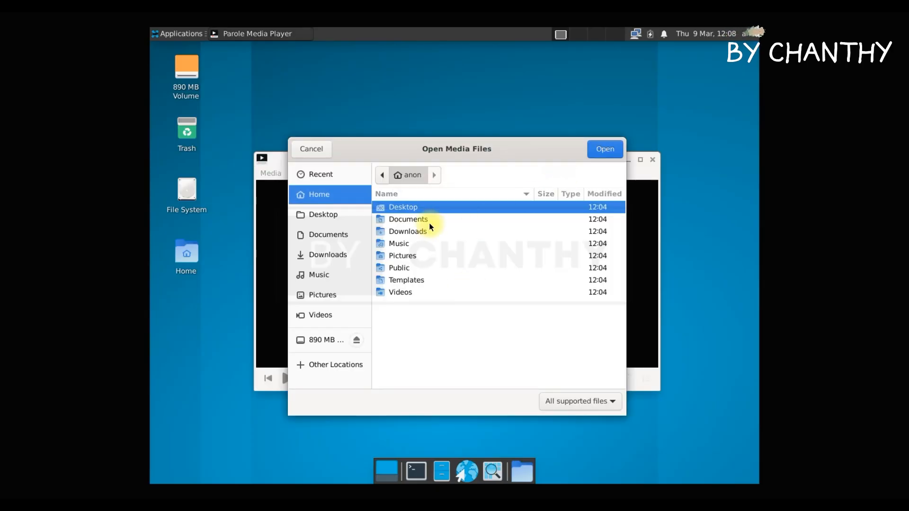
pyautogui.click(416, 233)
pyautogui.click(417, 242)
pyautogui.click(605, 149)
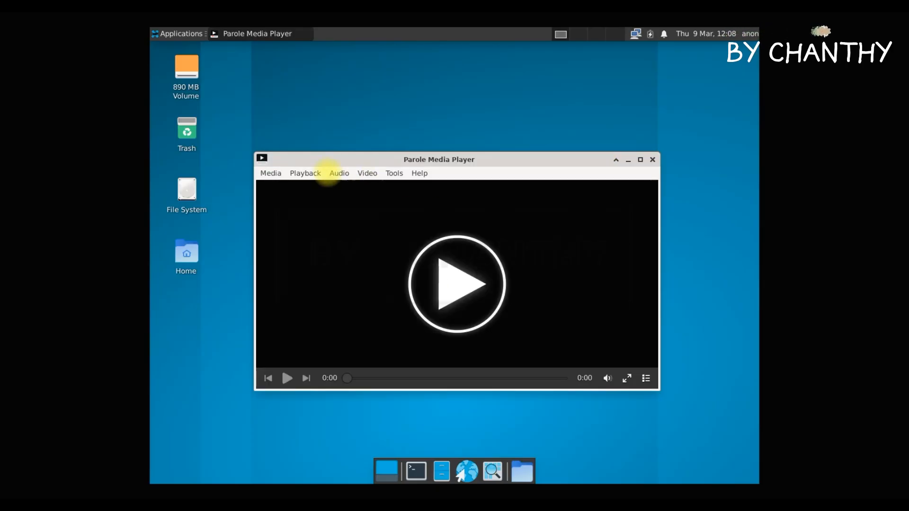
# Step: View Parole Media Player's About information, including its version, credits and license, then close the player
pyautogui.click(268, 173)
pyautogui.moveTo(420, 174)
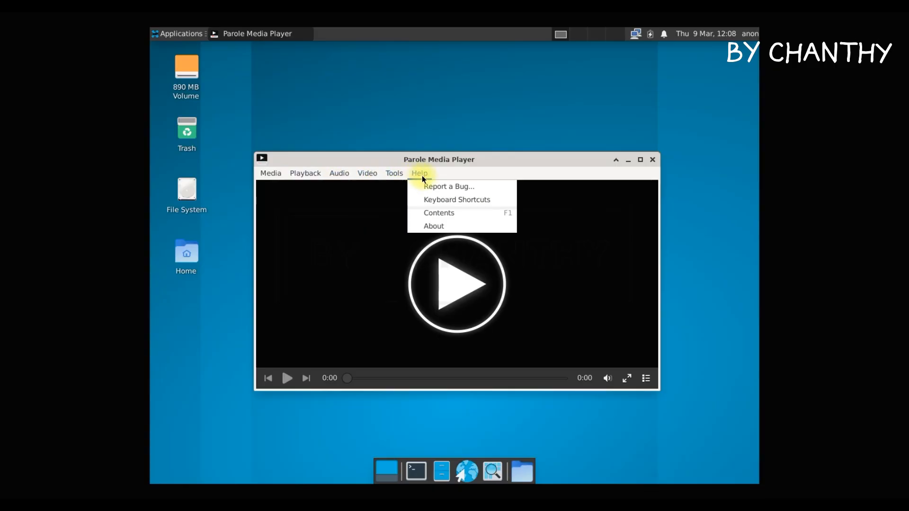
pyautogui.click(440, 224)
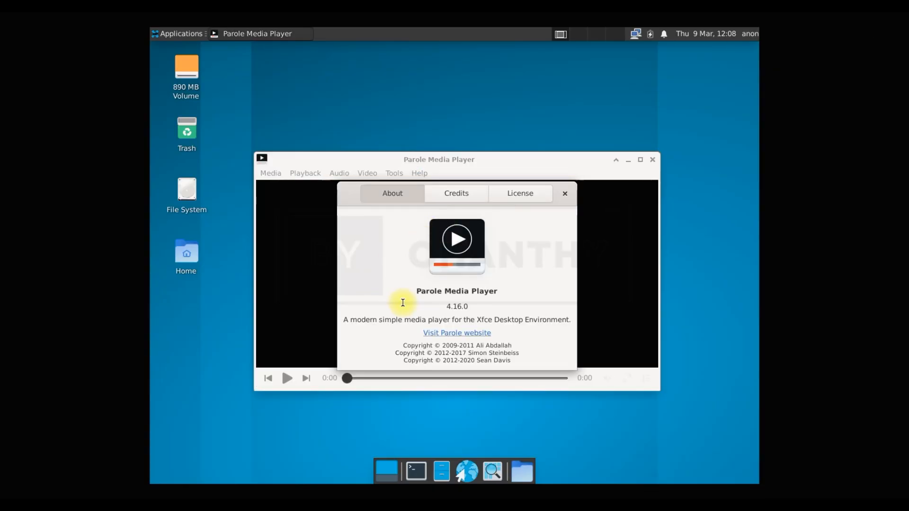
pyautogui.doubleClick(458, 307)
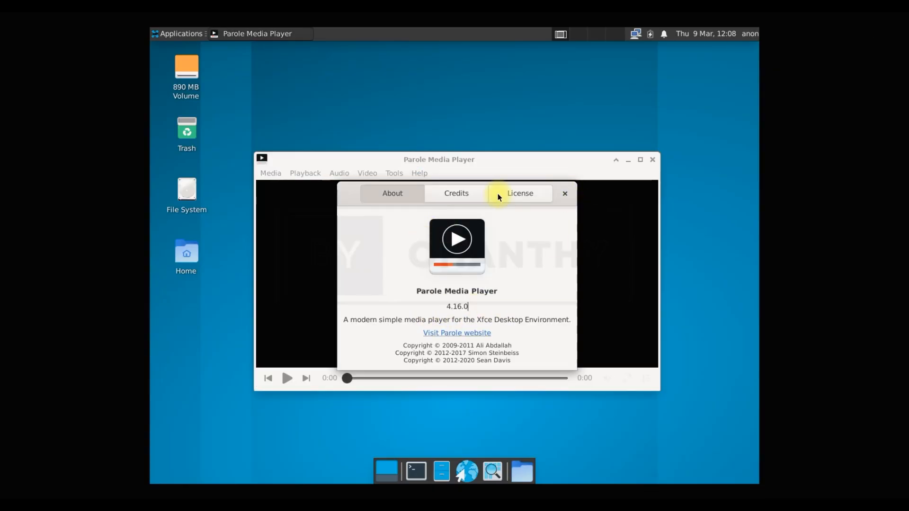
pyautogui.click(483, 193)
pyautogui.click(518, 194)
pyautogui.click(589, 193)
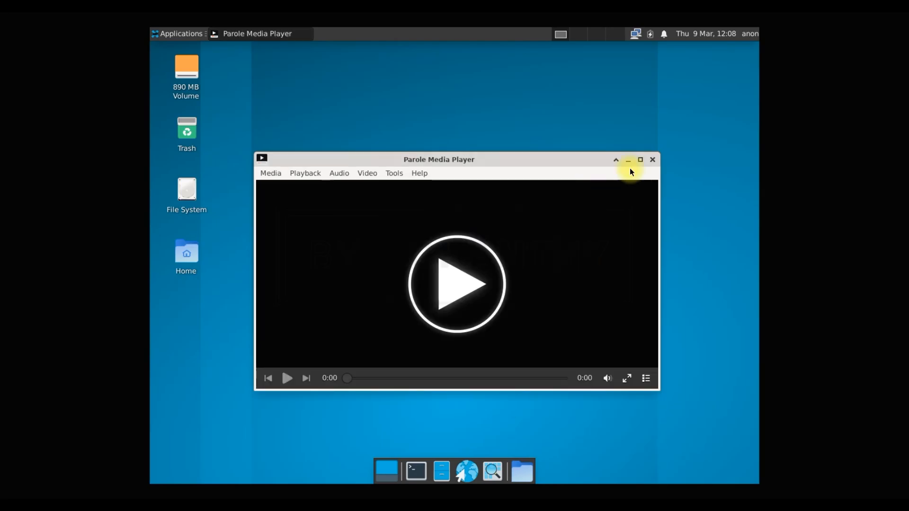
pyautogui.click(652, 160)
# Step: Open About Xfce, review its System, About, Credits and Copyright information, then close it
pyautogui.click(176, 33)
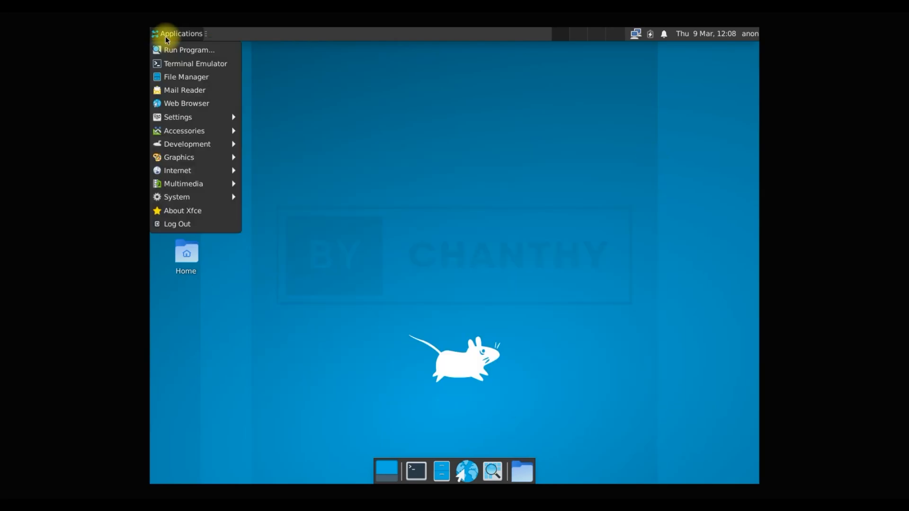
pyautogui.moveTo(219, 188)
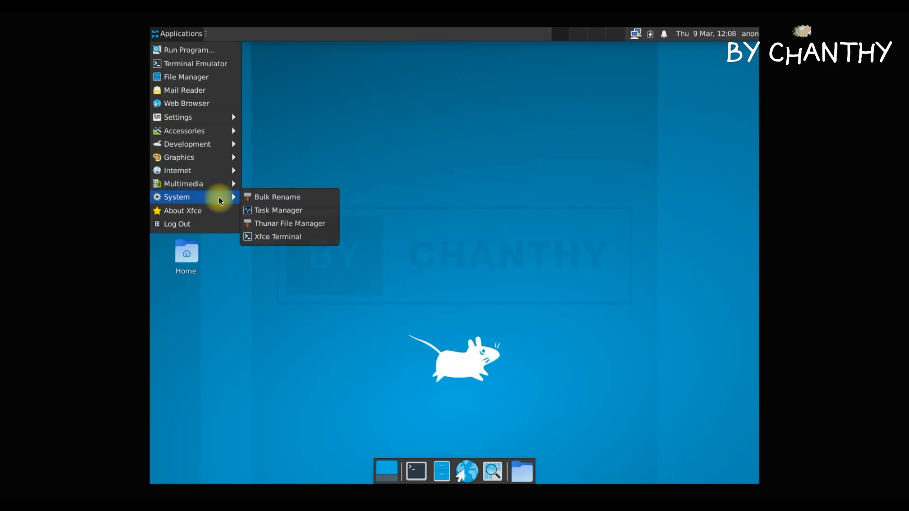
pyautogui.click(216, 208)
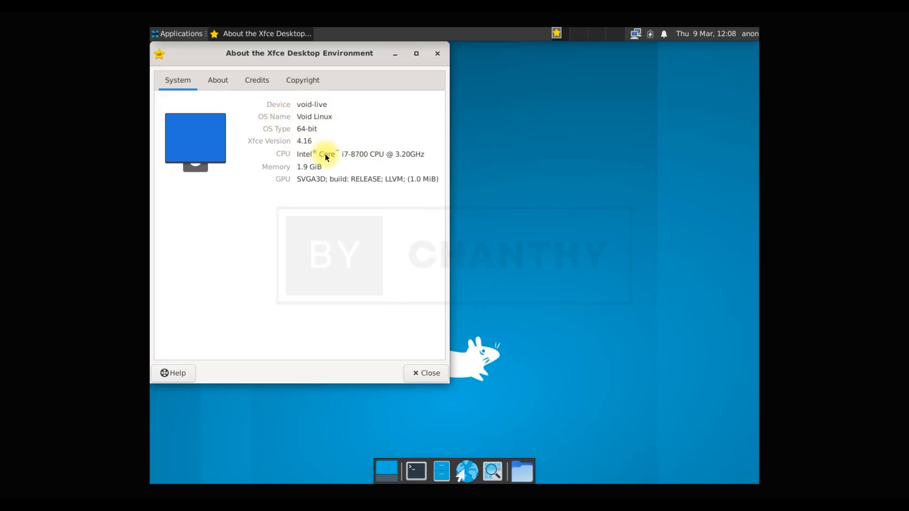
pyautogui.click(207, 84)
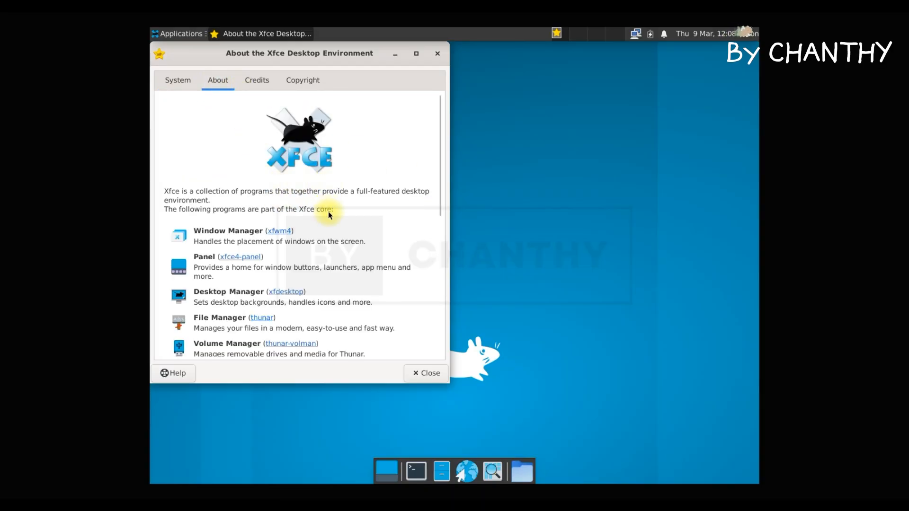
pyautogui.click(263, 83)
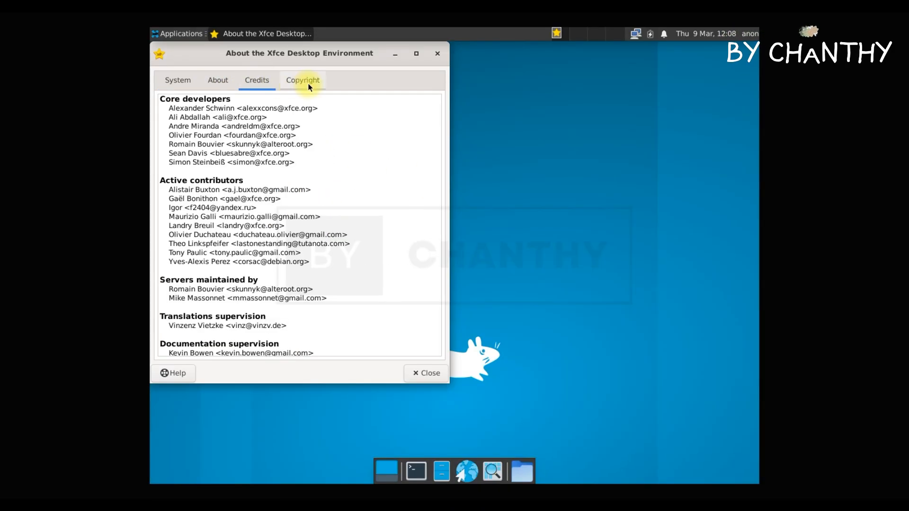
pyautogui.click(306, 83)
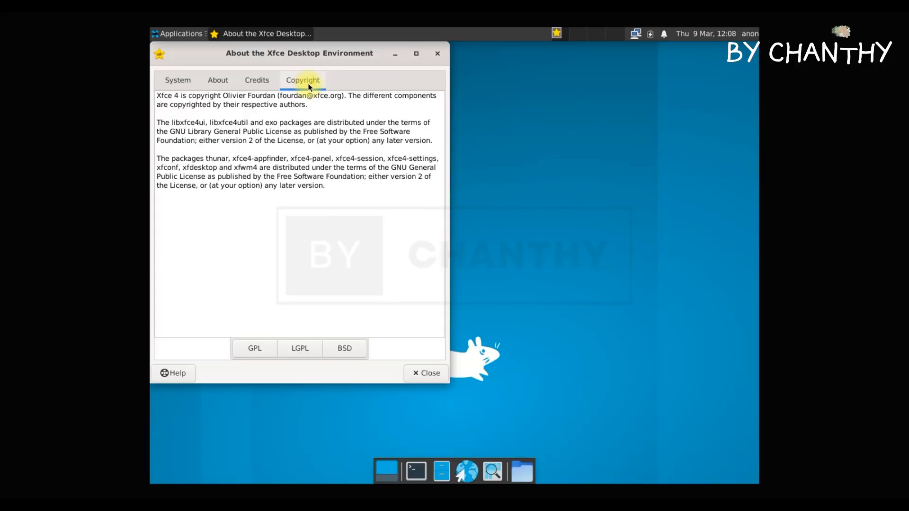
pyautogui.click(437, 53)
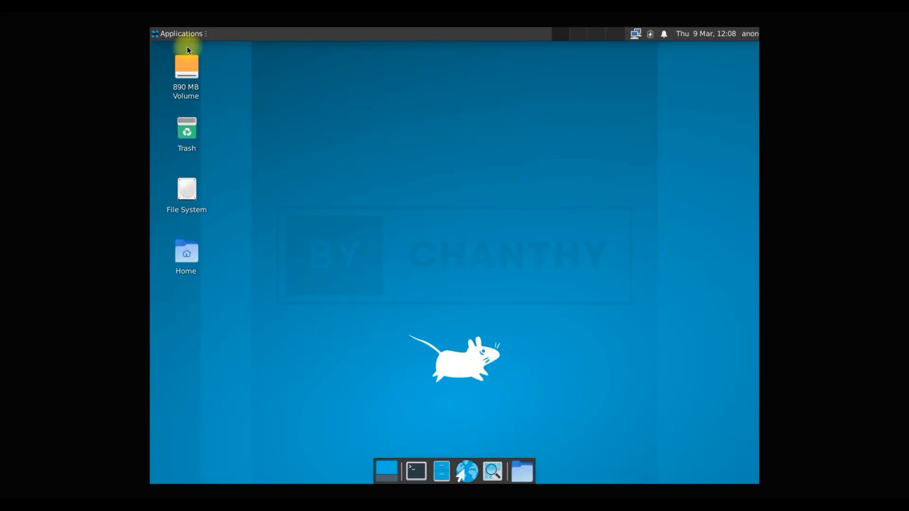
# Step: Open Color Profiles from the Settings category, move its window towards the middle of the desktop, then close it
pyautogui.click(179, 34)
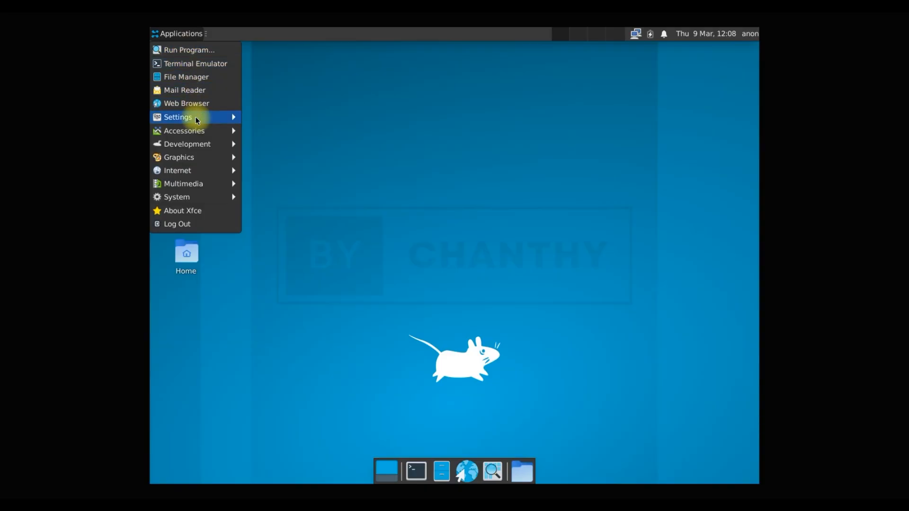
pyautogui.moveTo(203, 120)
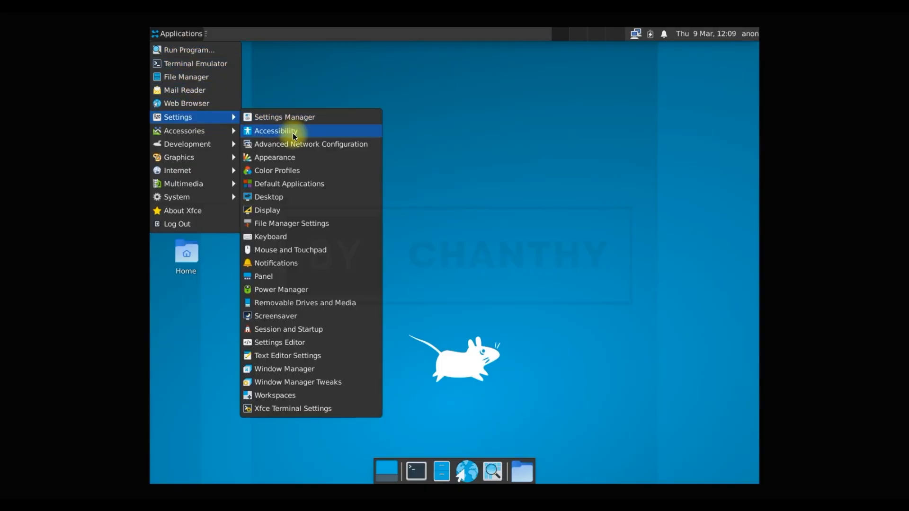
pyautogui.click(290, 171)
pyautogui.moveTo(365, 49); pyautogui.dragTo(482, 88)
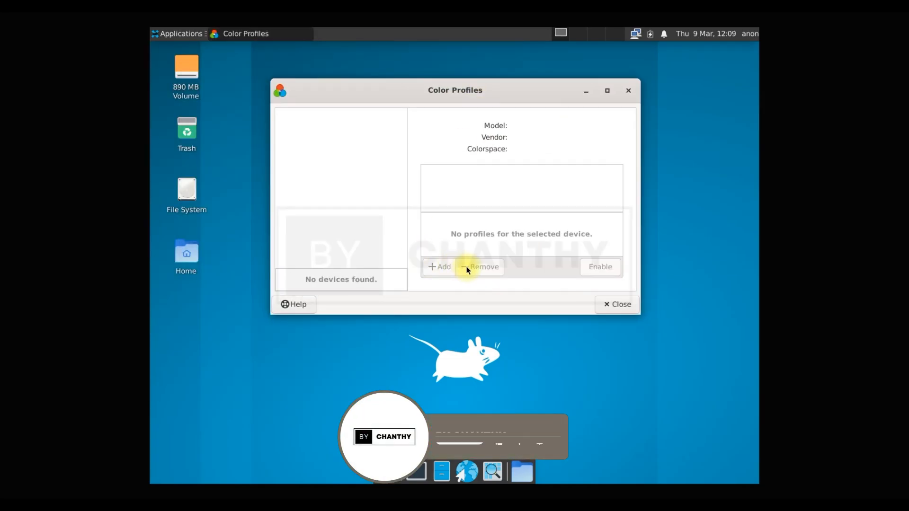
pyautogui.click(628, 91)
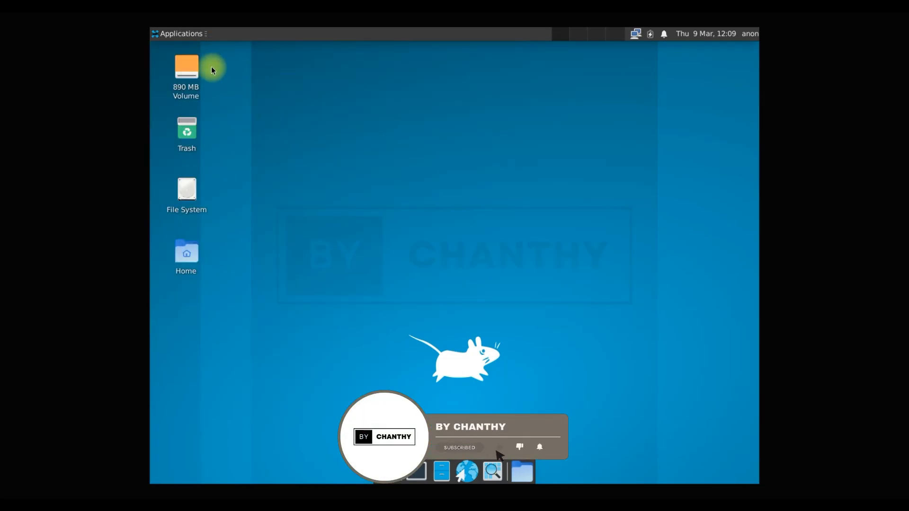
# Step: Open Task Manager from the Accessories category, view the running processes, then close it
pyautogui.click(158, 32)
pyautogui.moveTo(210, 191)
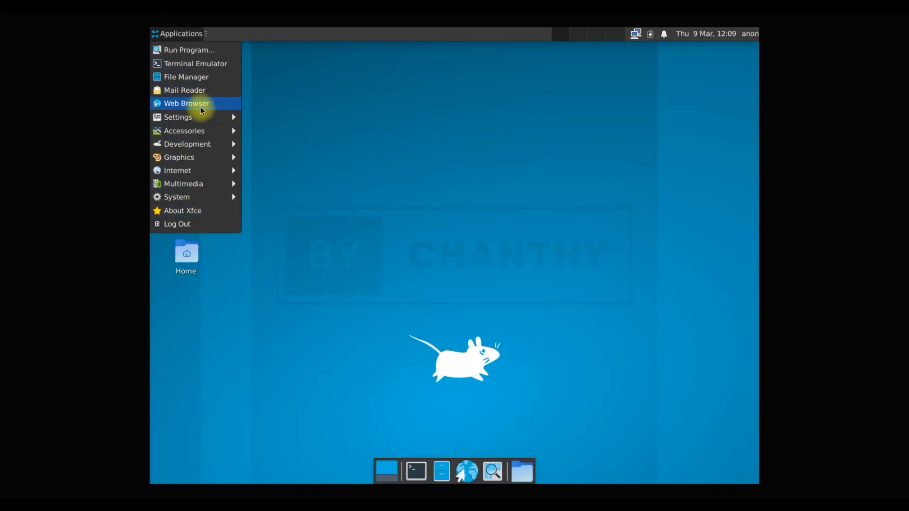
pyautogui.moveTo(203, 122)
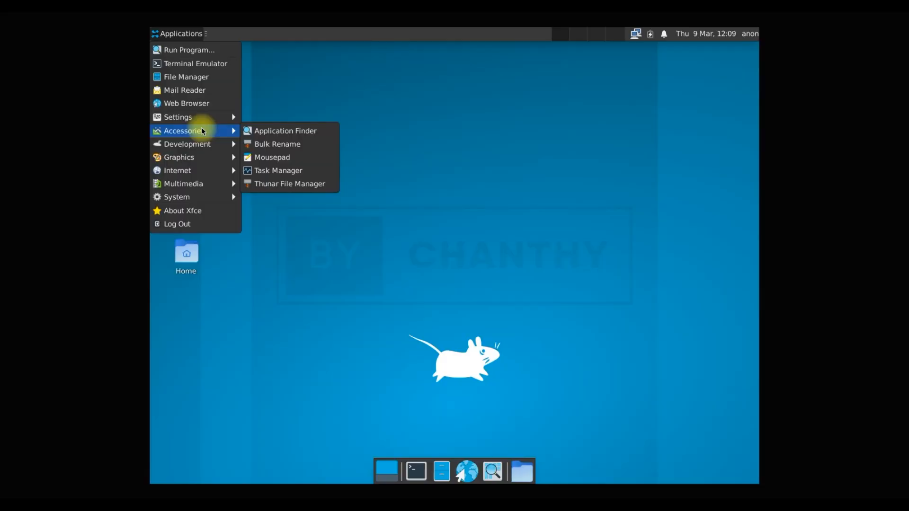
pyautogui.click(289, 171)
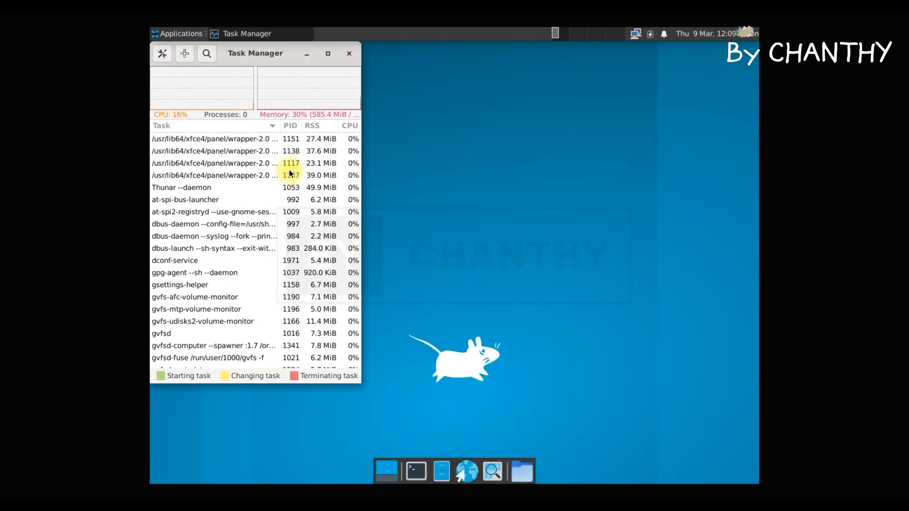
pyautogui.click(349, 53)
pyautogui.click(180, 33)
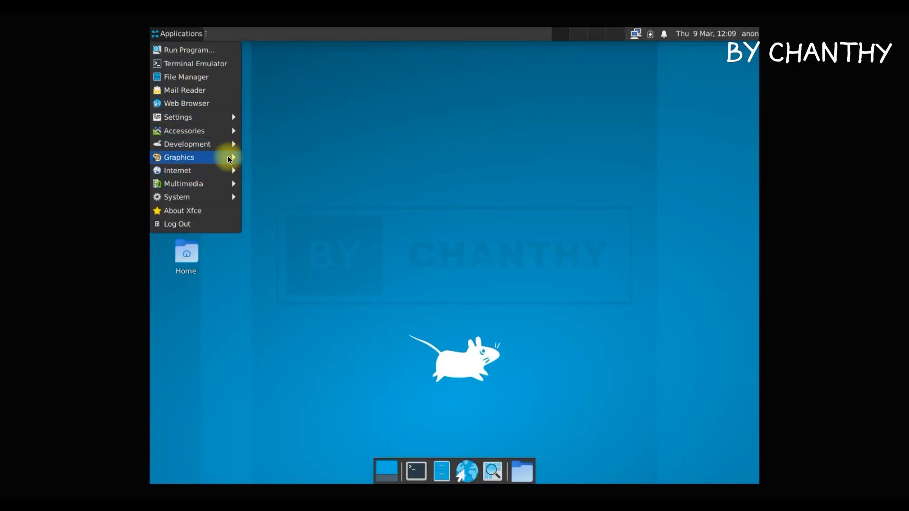
pyautogui.moveTo(231, 158)
pyautogui.click(446, 187)
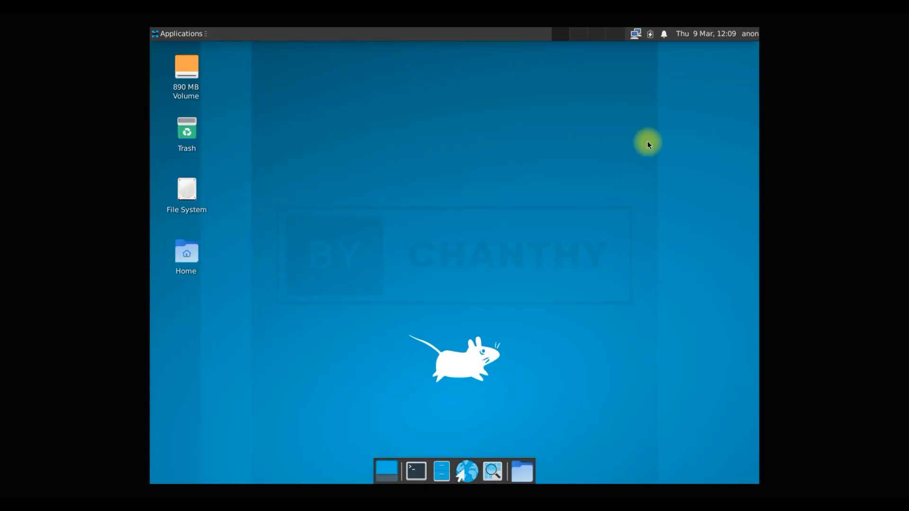